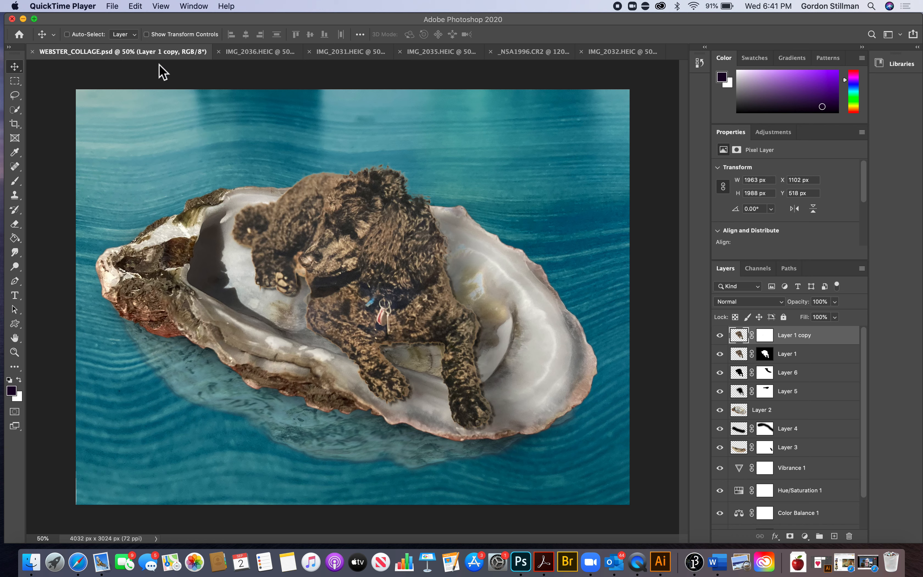
Create a new print document 12 inches wide and 10 inches high at 300 pixels/inch with a white background
left_click(133, 15)
left_click(50, 6)
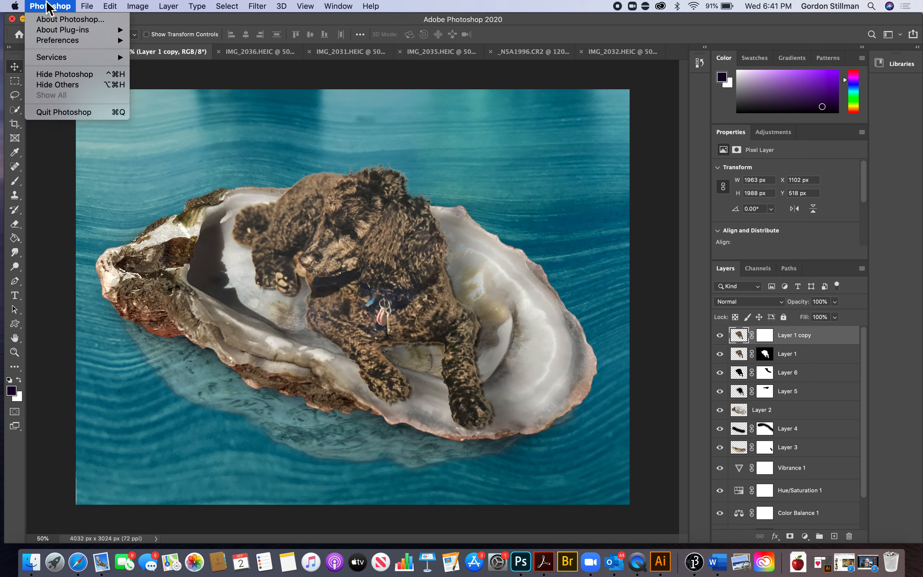
left_click(73, 3)
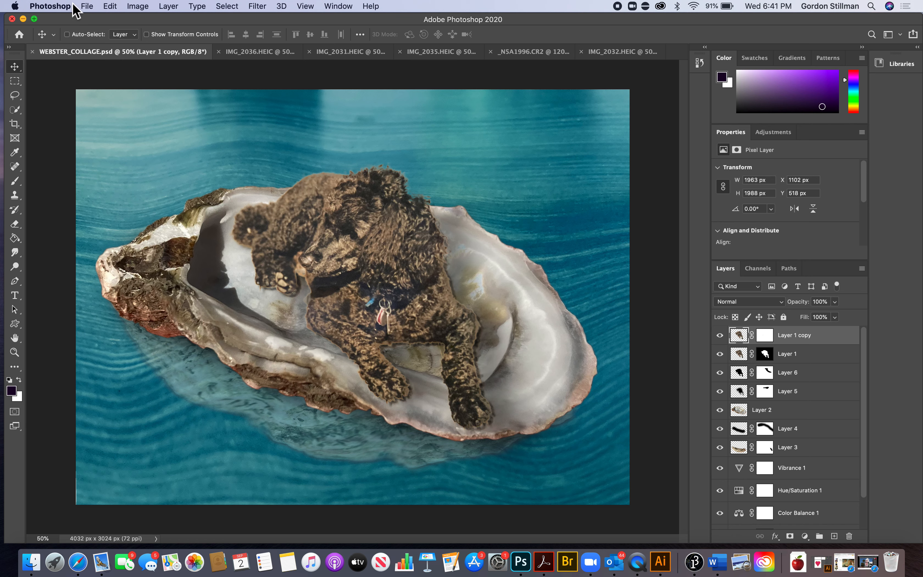
left_click(88, 6)
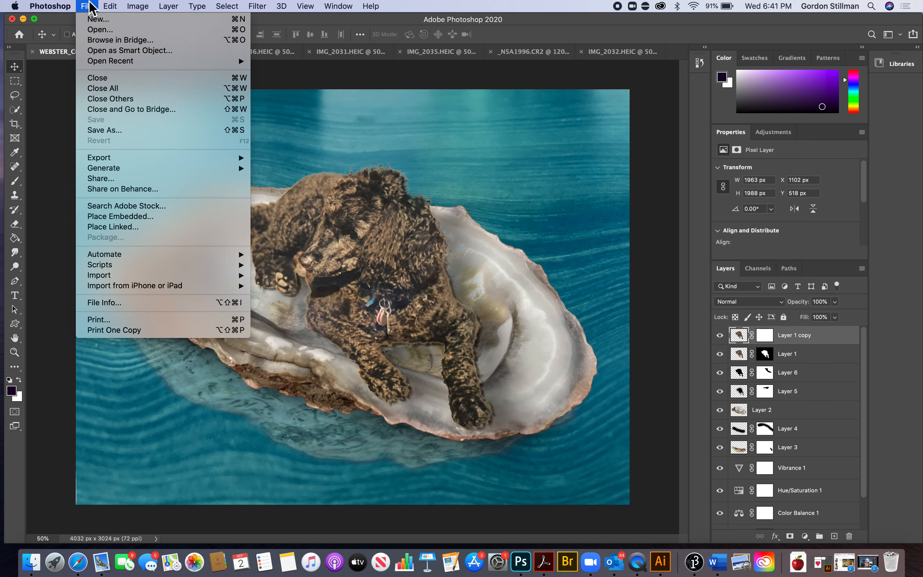
left_click(104, 20)
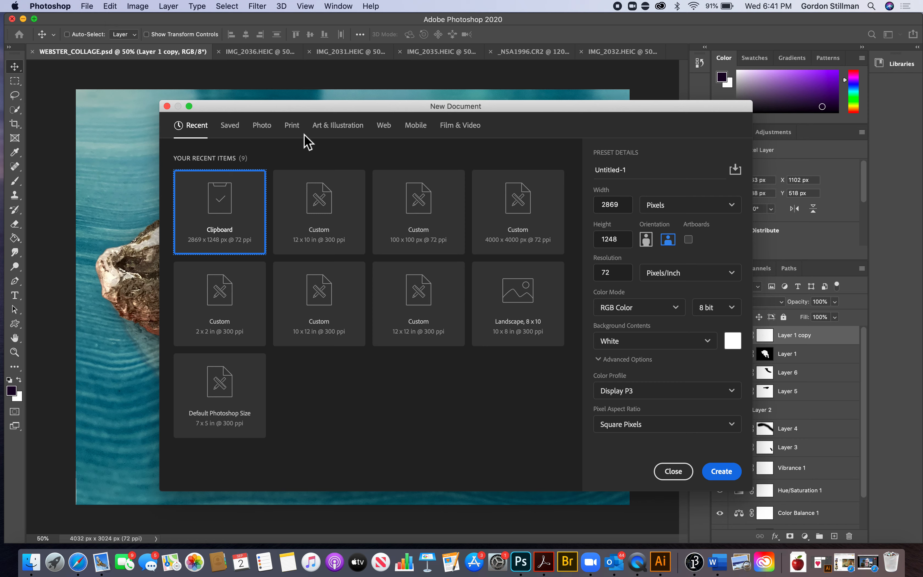
left_click(293, 126)
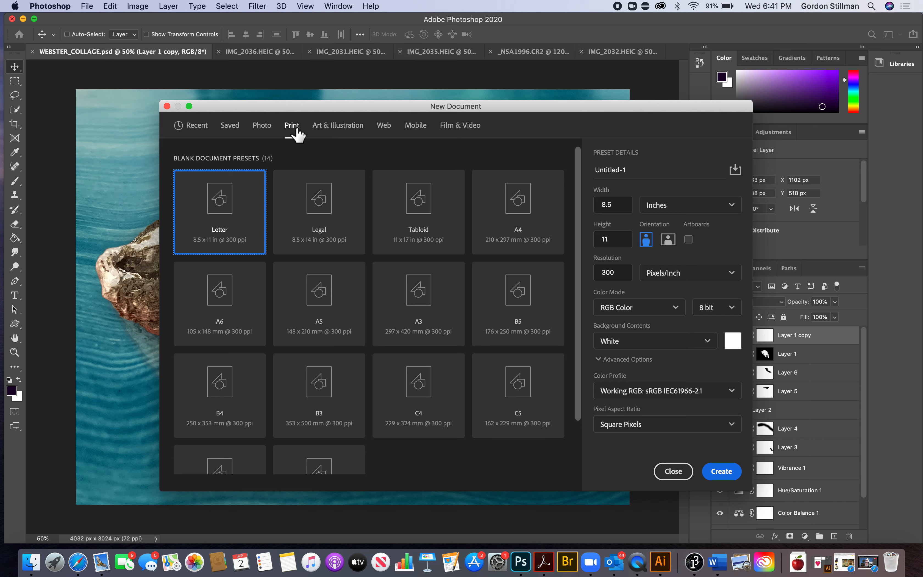
left_click_drag(627, 207, 557, 206)
type("12")
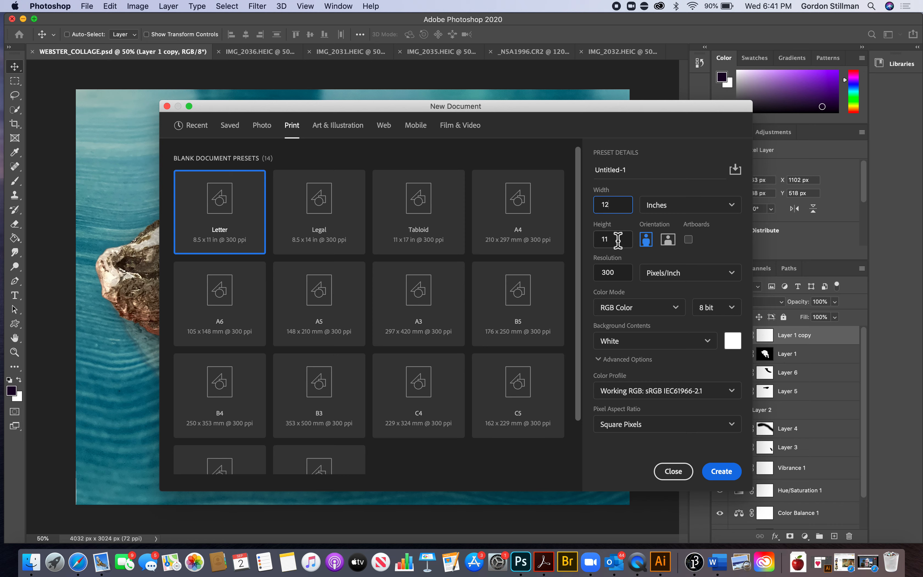
key("Tab")
type("10")
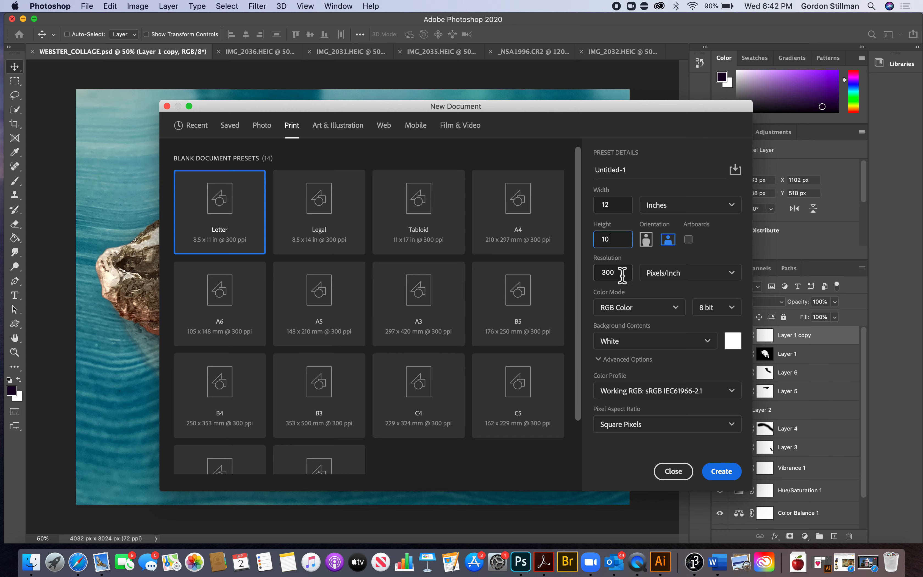
left_click_drag(625, 272, 590, 272)
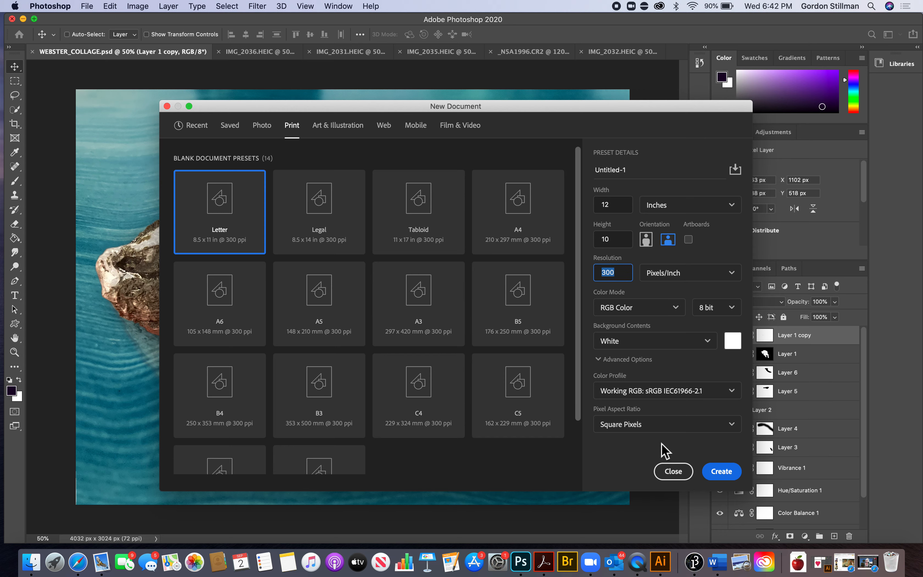
left_click(720, 472)
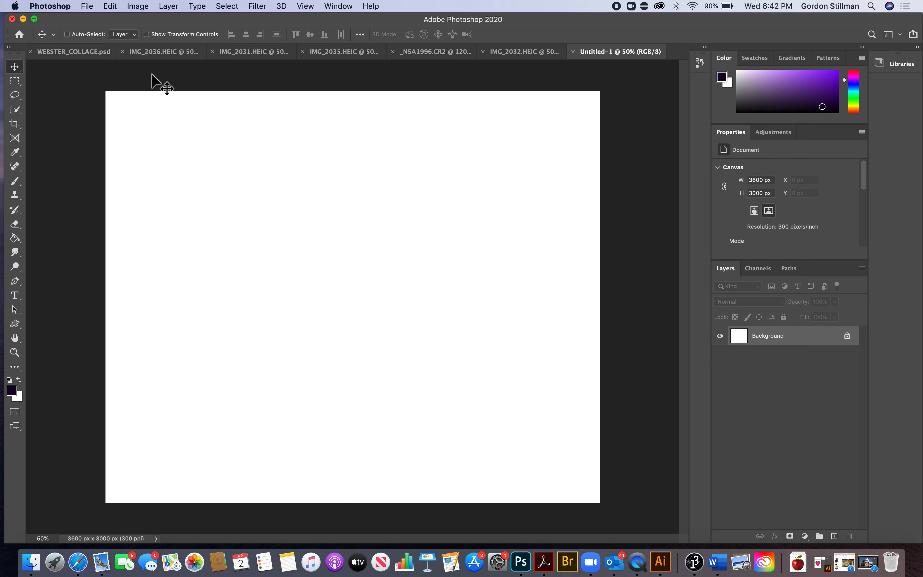
Look through the open source images, including the oyster shell, the wood surface, the finished WEBSTER_COLLAGE.psd and the guitarist photo
left_click(165, 53)
left_click(272, 51)
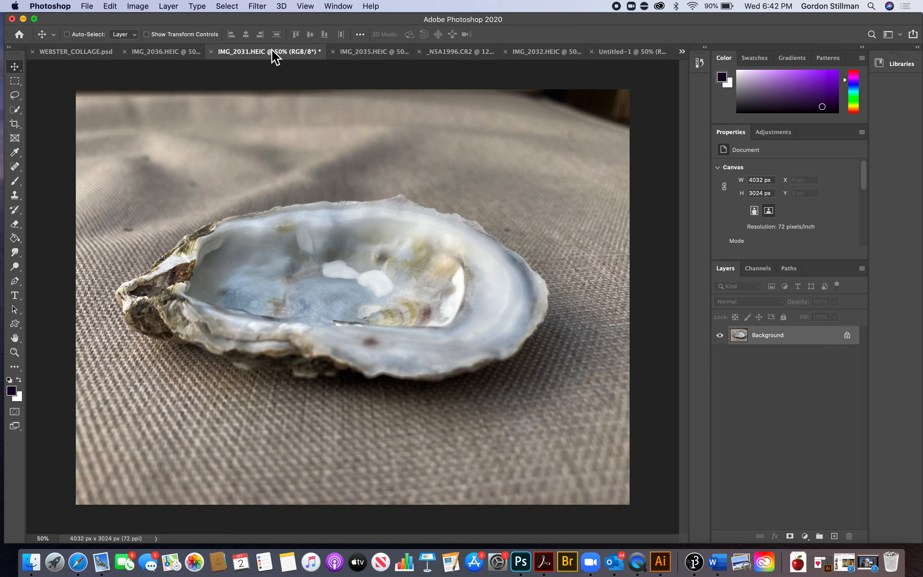
left_click(383, 51)
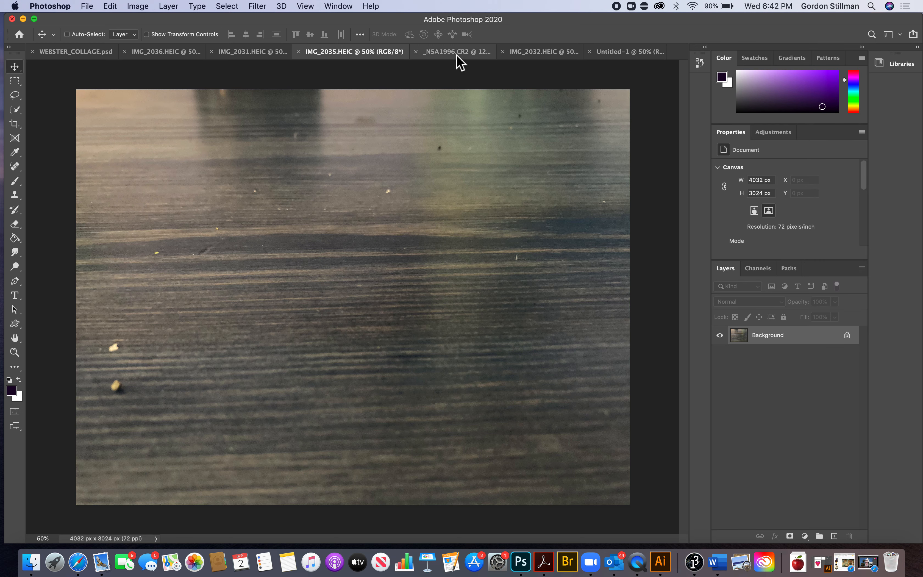
left_click(84, 52)
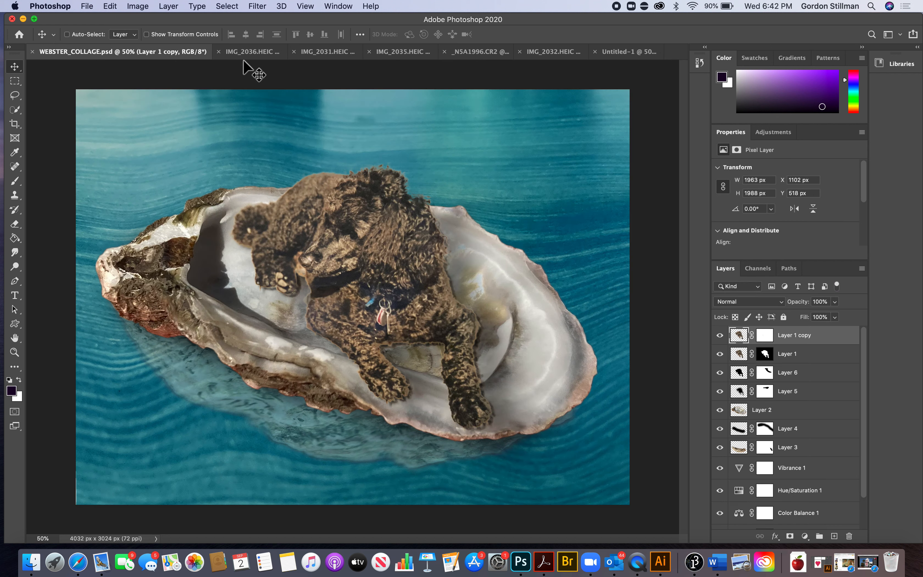
left_click(483, 53)
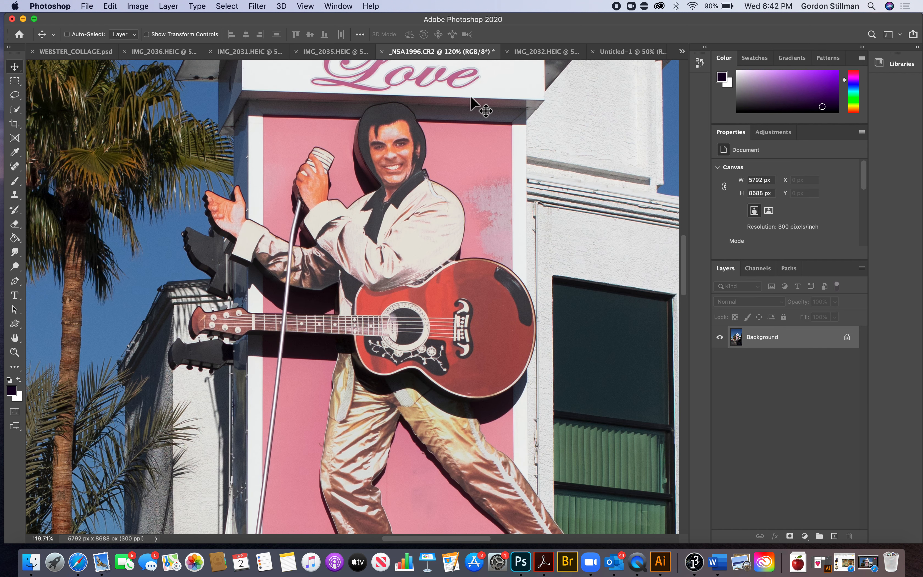
scroll(375, 343, "down", 3)
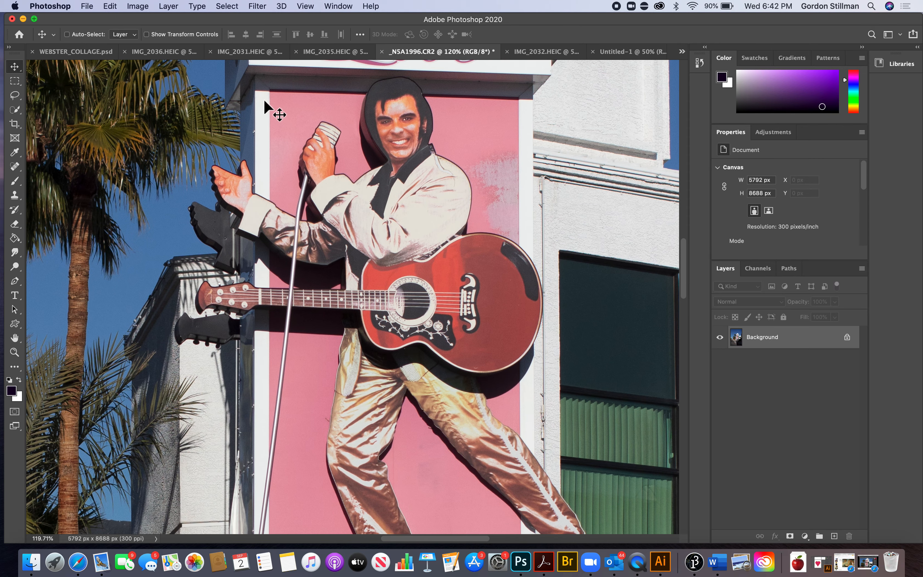
In the dog photo IMG_2036.HEIC, activate the Quick Selection tool with a brush size of 95 px
left_click(171, 55)
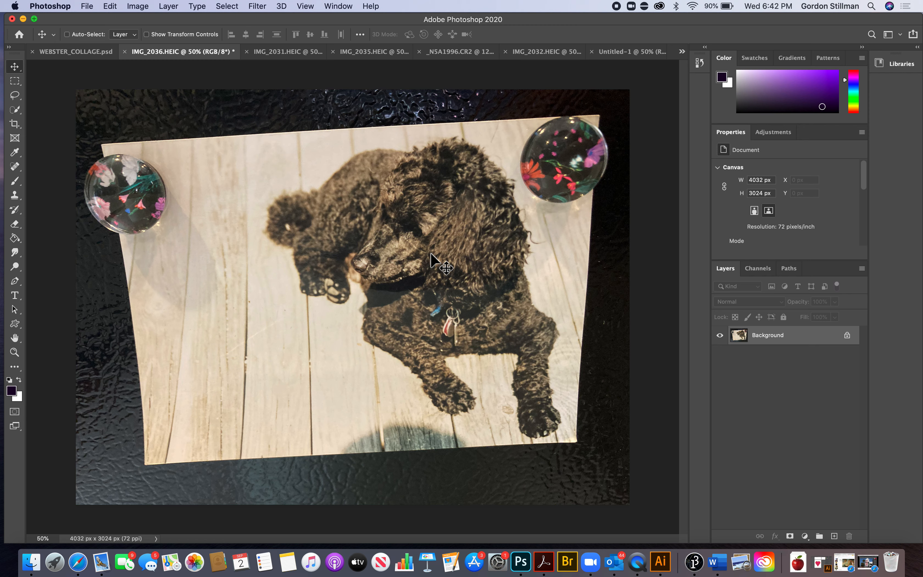
left_click(16, 111)
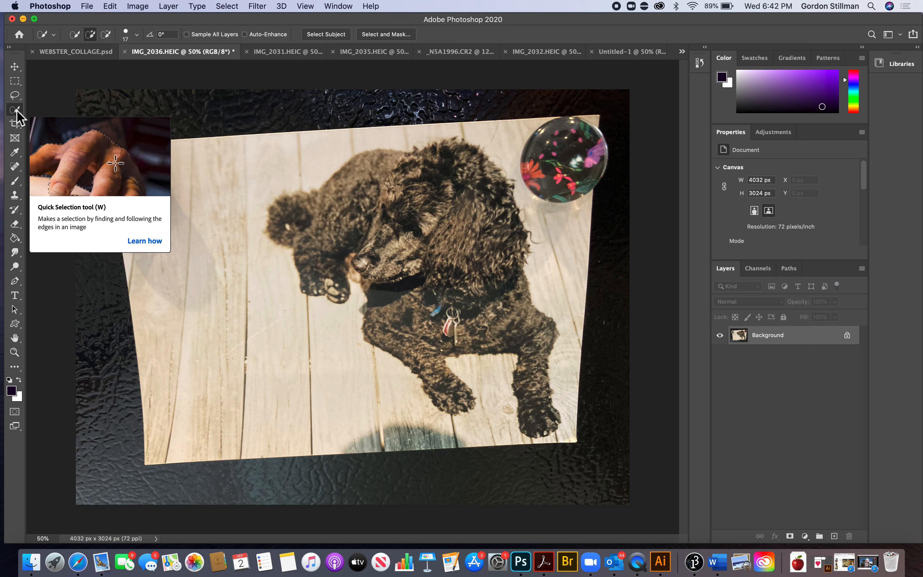
left_click(15, 111)
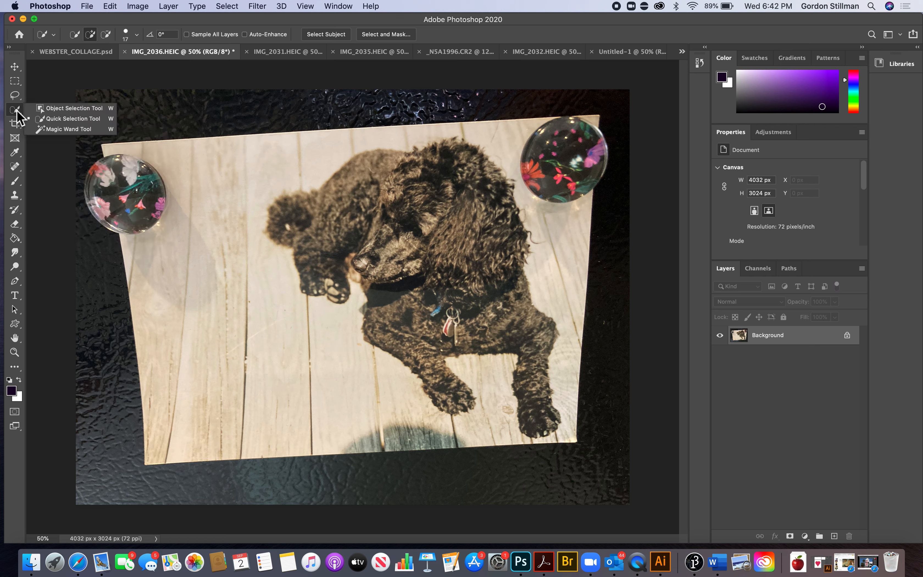
left_click(67, 109)
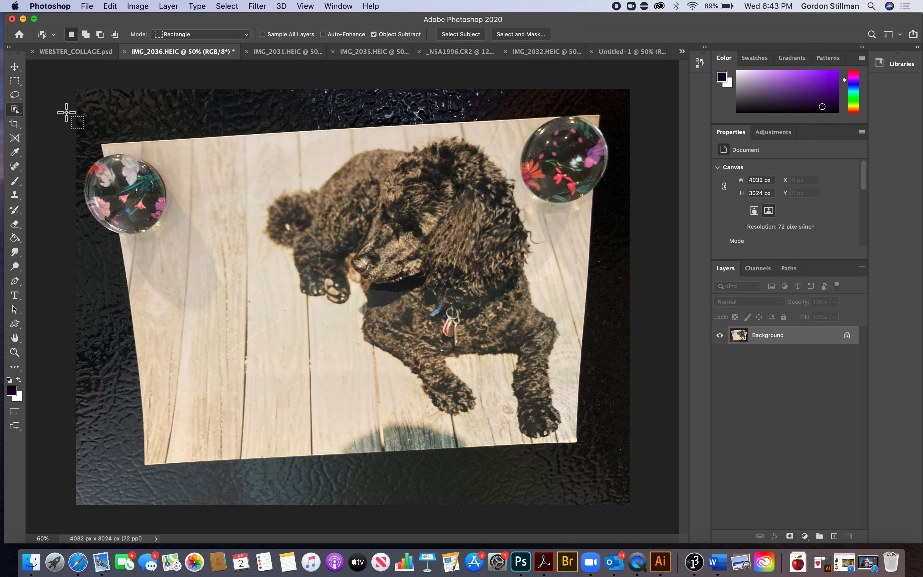
right_click(16, 109)
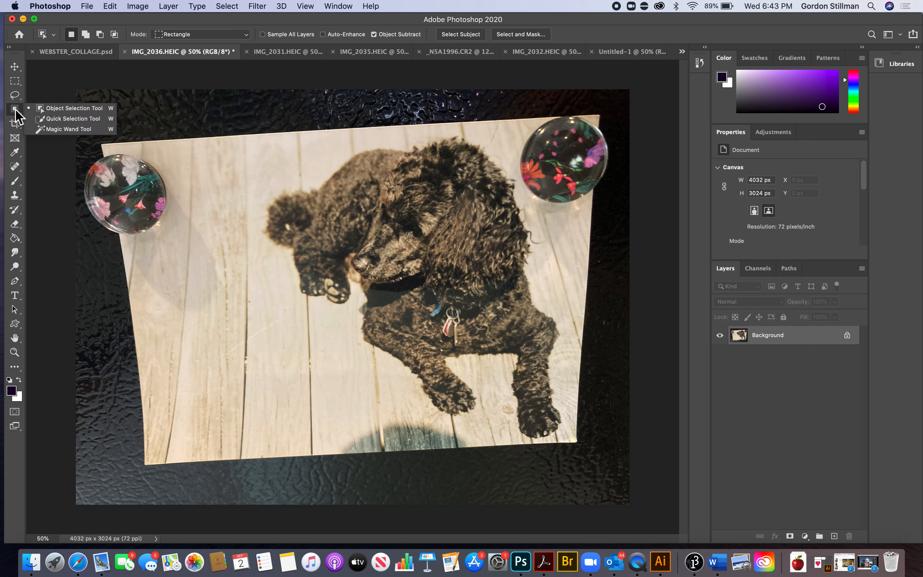
left_click(67, 122)
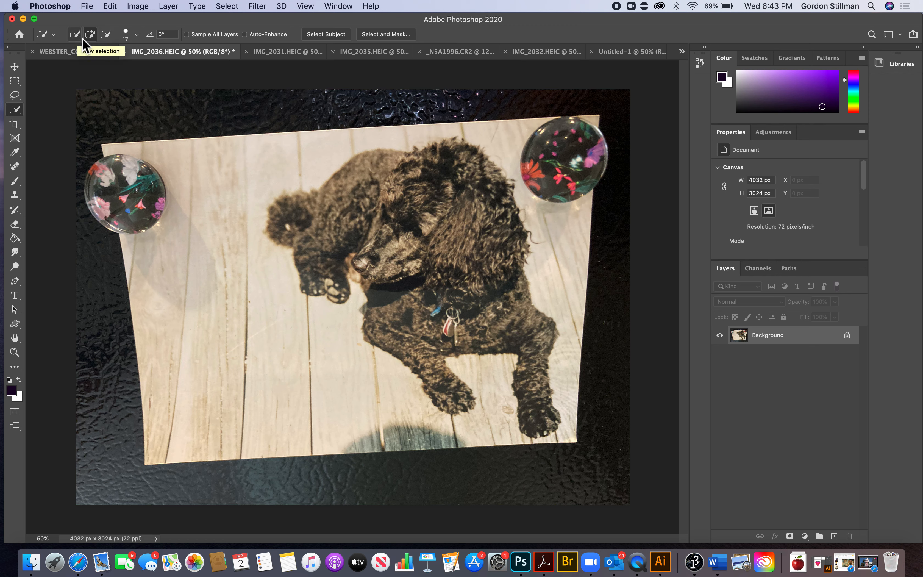
left_click(137, 35)
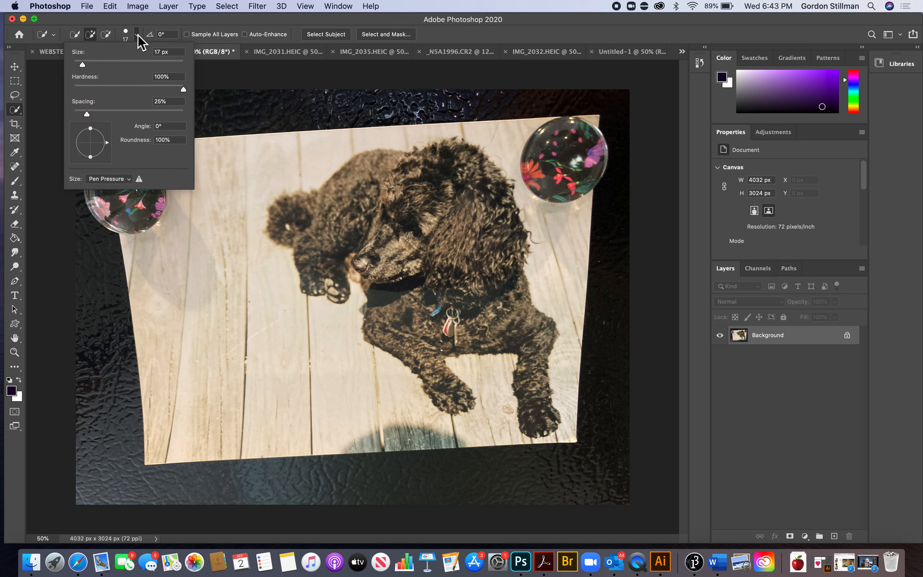
left_click_drag(118, 65, 128, 66)
Select the dog's head, ear, chest and shoulders with the Quick Selection tool
mouse_move(386, 199)
left_mouse_down()
mouse_move(447, 240)
mouse_move(466, 312)
left_mouse_up()
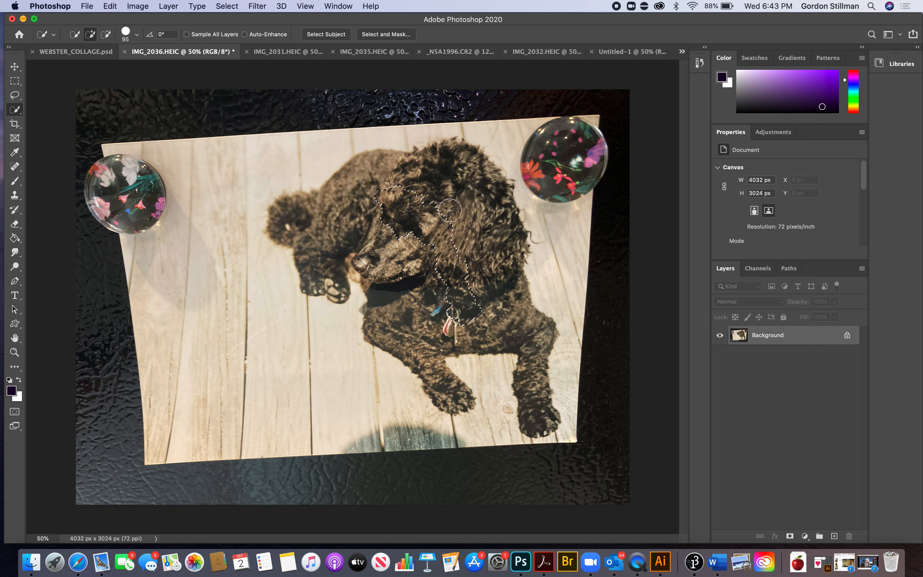
mouse_move(456, 220)
left_mouse_down()
mouse_move(430, 205)
mouse_move(433, 225)
mouse_move(445, 209)
mouse_move(462, 225)
mouse_move(425, 236)
mouse_move(441, 202)
mouse_move(461, 245)
mouse_move(408, 253)
mouse_move(434, 215)
mouse_move(441, 263)
mouse_move(419, 268)
mouse_move(440, 230)
mouse_move(471, 229)
mouse_move(478, 305)
left_mouse_up()
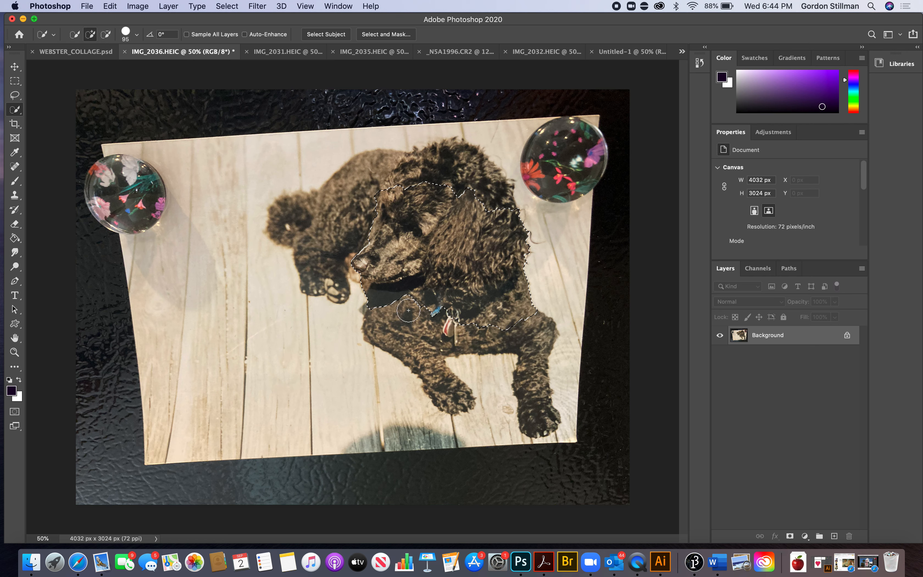
left_click(415, 325)
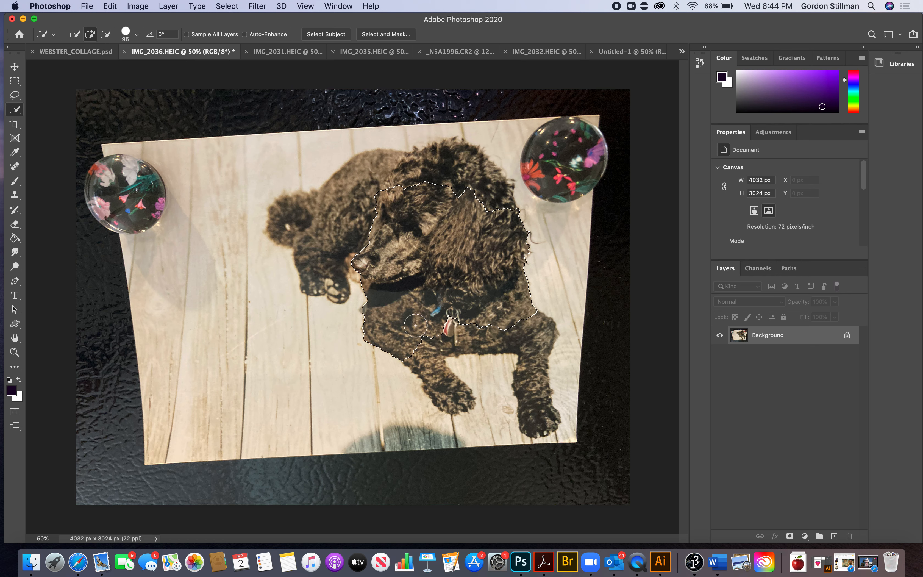
left_click(531, 337)
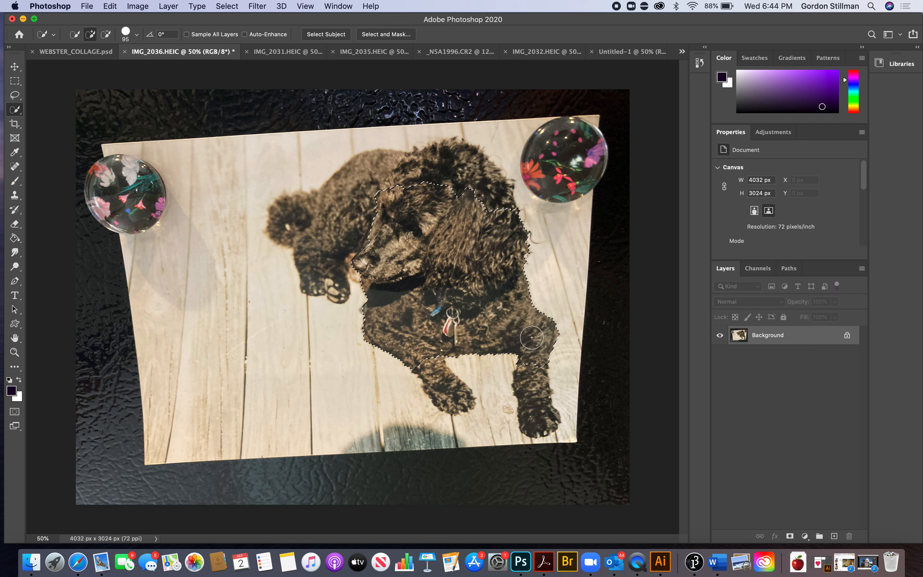
left_click(470, 185)
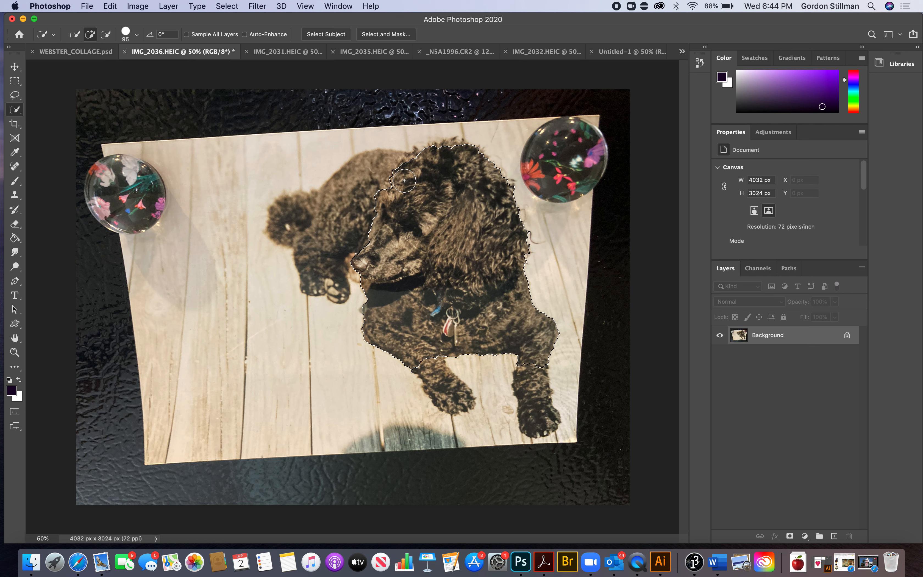
Extend the selection over the dog's back, tail, hind paw and both front legs
left_click(379, 186)
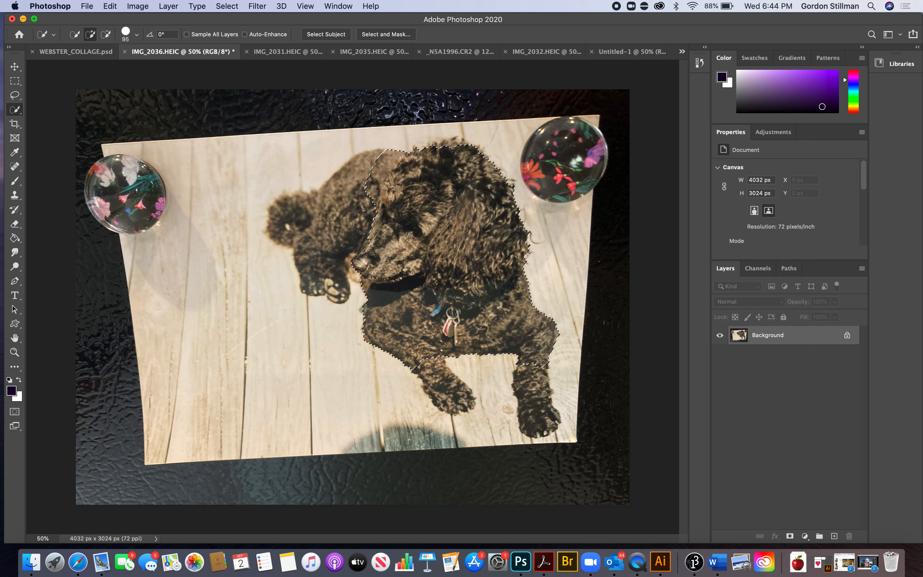
left_click(356, 217)
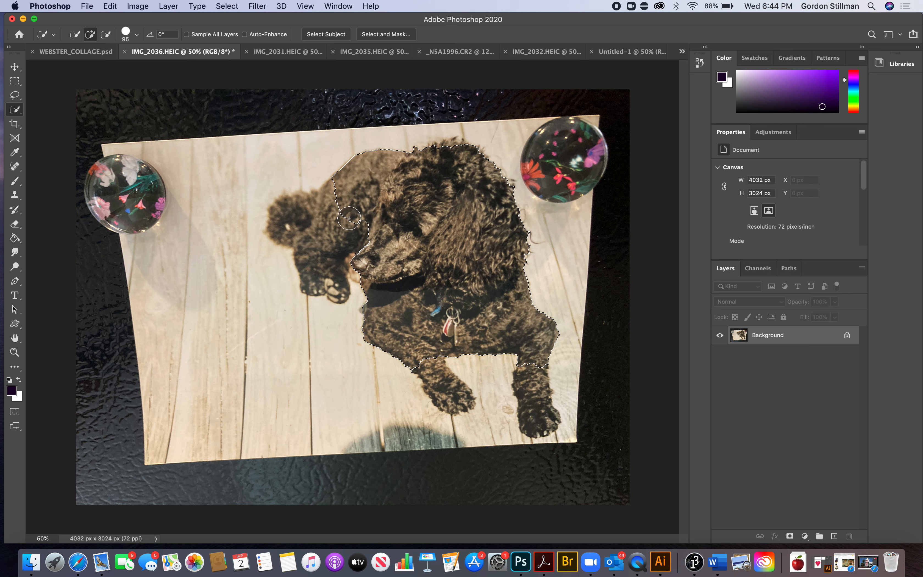
mouse_move(339, 237)
left_mouse_down()
mouse_move(338, 259)
mouse_move(309, 226)
left_mouse_up()
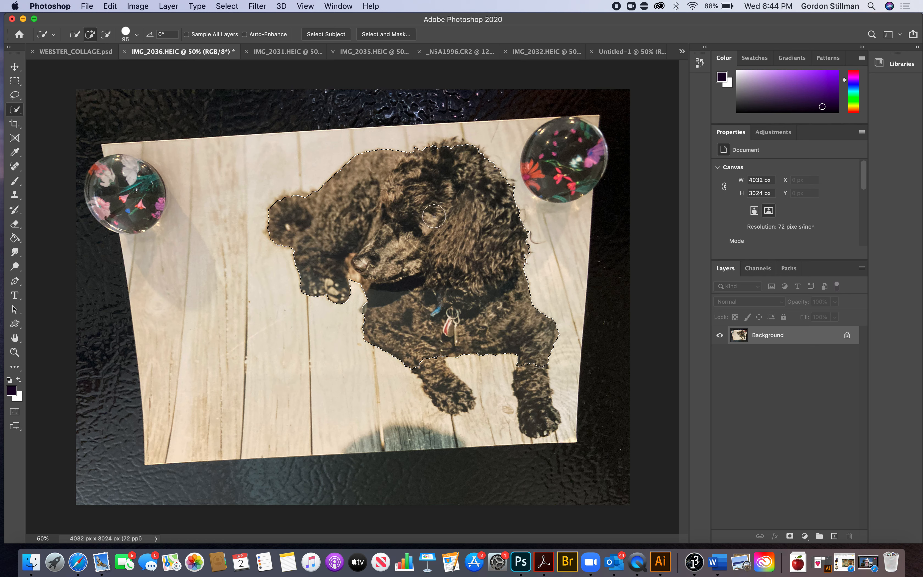
left_click_drag(528, 355, 540, 416)
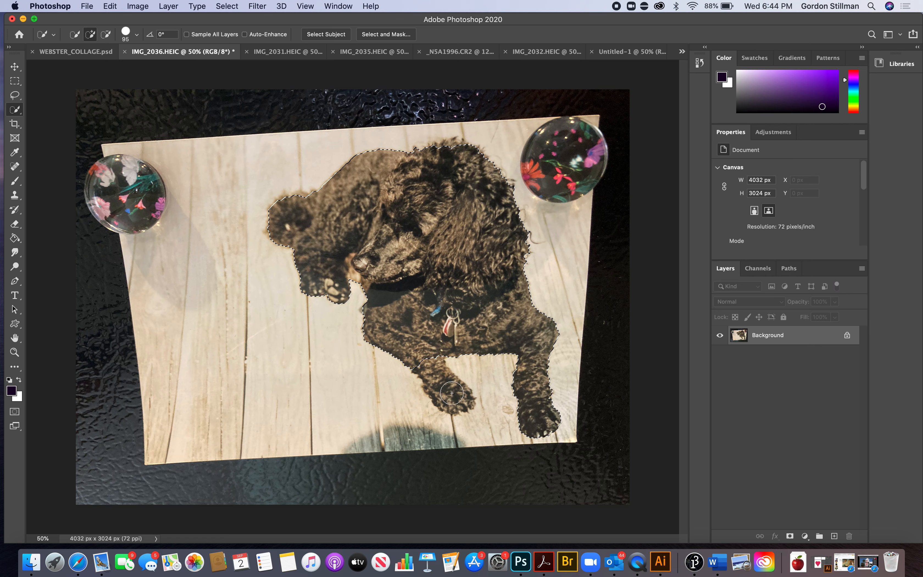
mouse_move(452, 397)
left_mouse_down()
mouse_move(439, 400)
mouse_move(450, 378)
left_mouse_up()
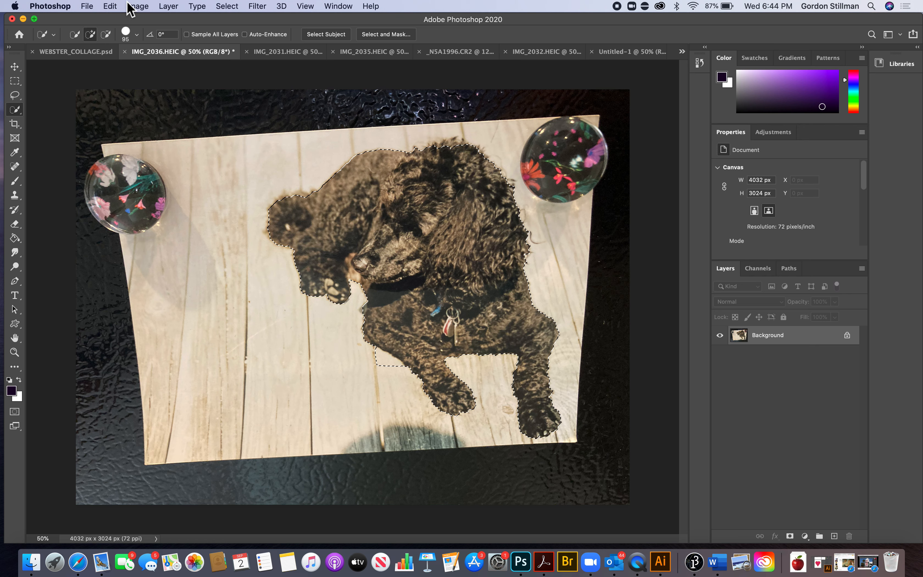
Undo the stray selection beside the front leg, and add the fur on top of the head using a 23 px brush
left_click(112, 6)
left_click(127, 20)
left_click(127, 33)
left_click(89, 64)
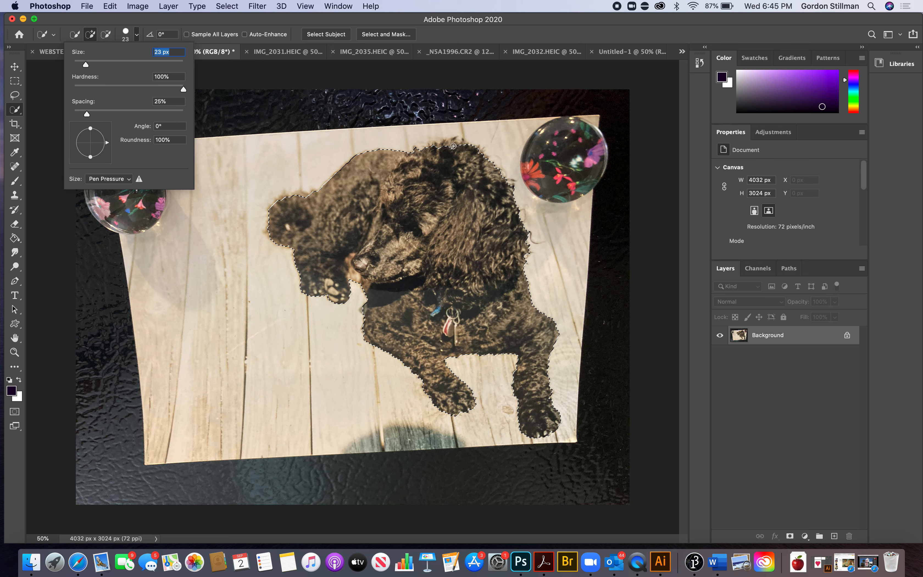
left_click_drag(453, 146, 436, 145)
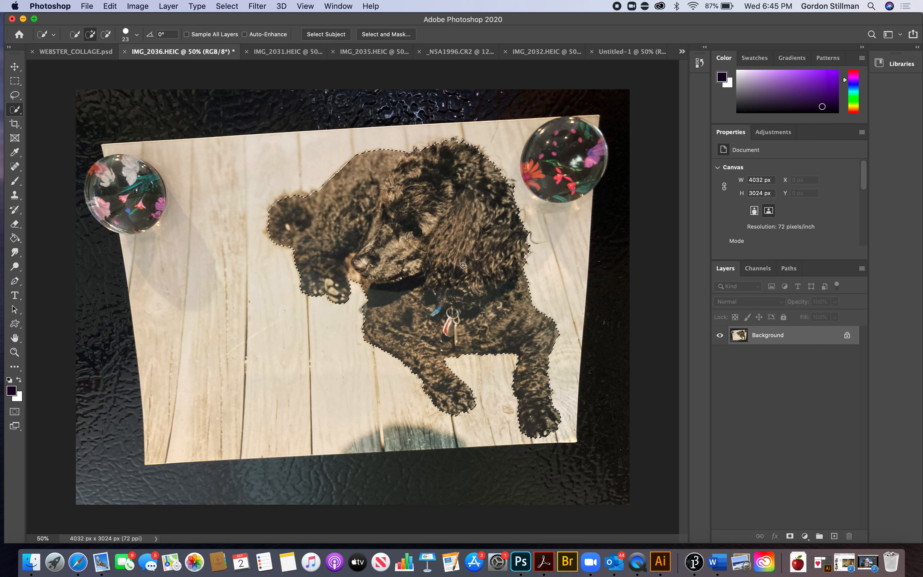
Copy the selected dog to the clipboard
left_click(111, 6)
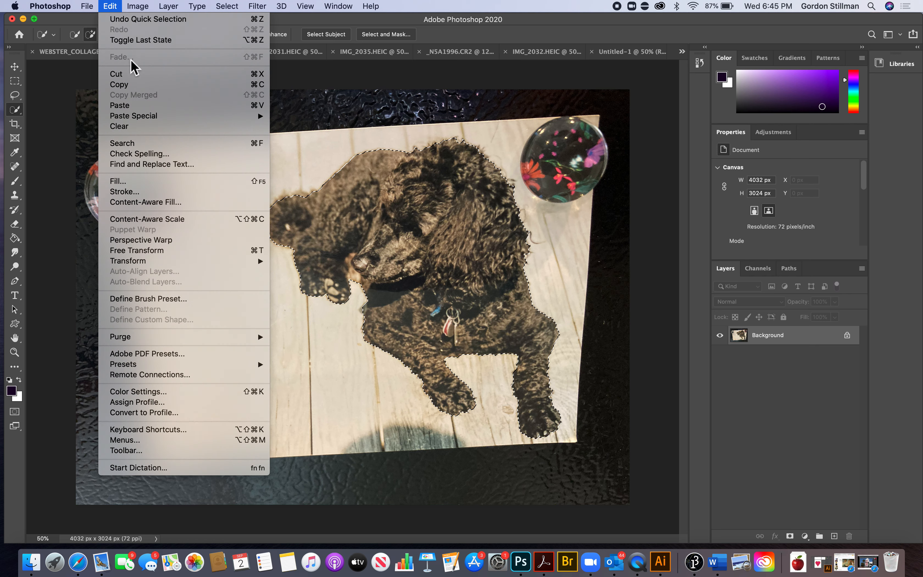
left_click(140, 85)
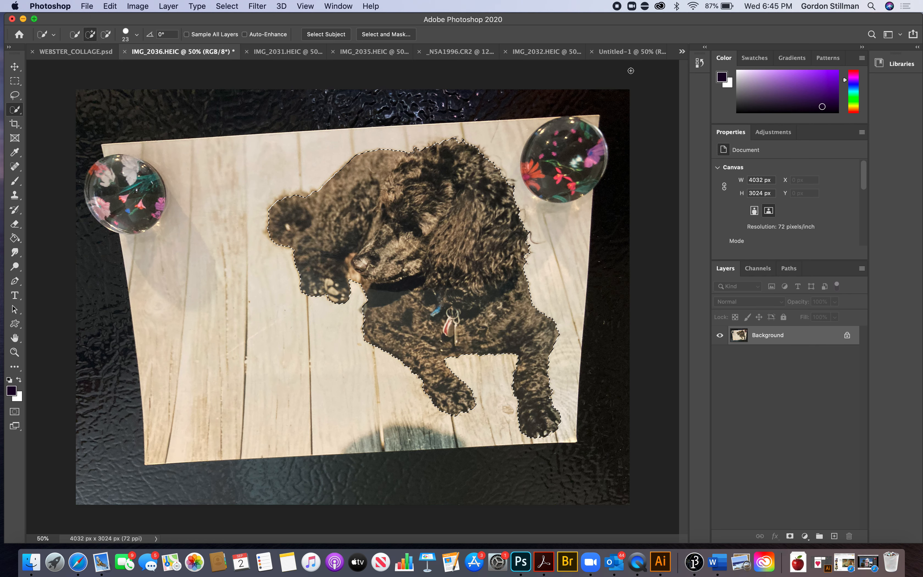
Paste the copied dog into the Untitled-1 collage document as a new layer
left_click(632, 55)
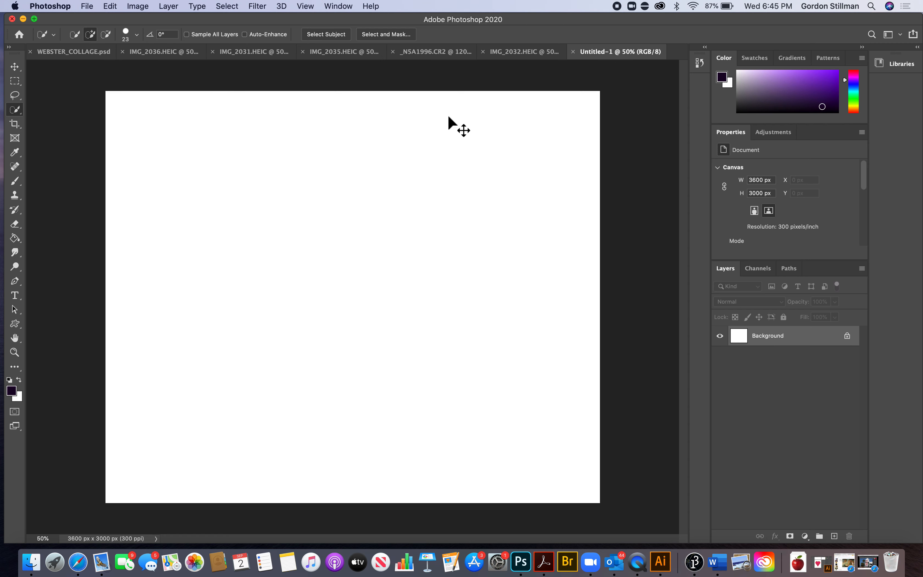
key("super+v")
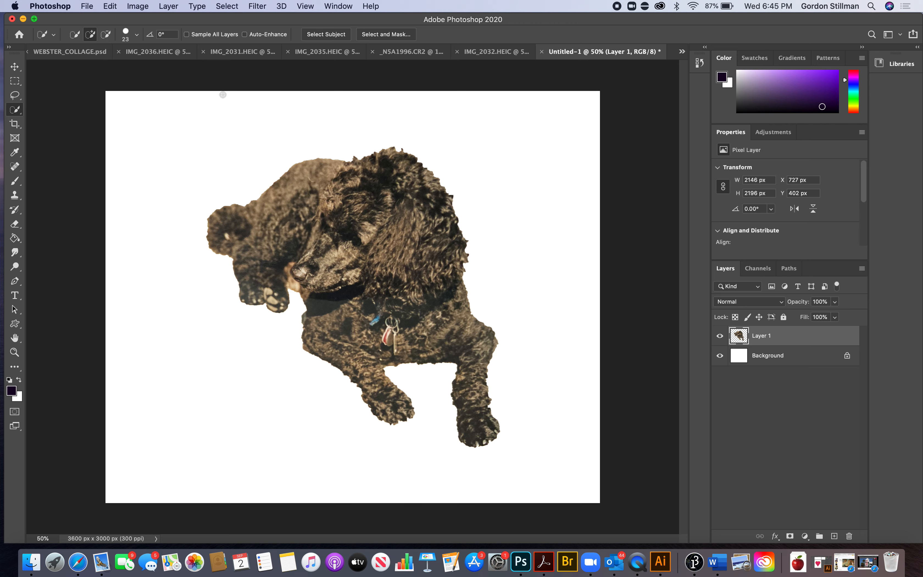
Return to IMG_2036.HEIC and open the dog selection in Select and Mask with the Black & White view
left_click(163, 53)
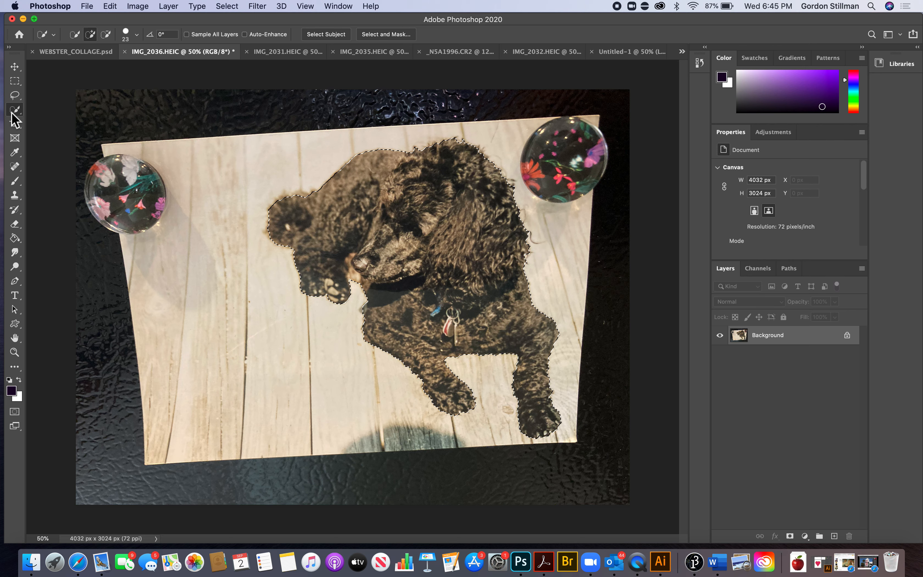
left_click(389, 36)
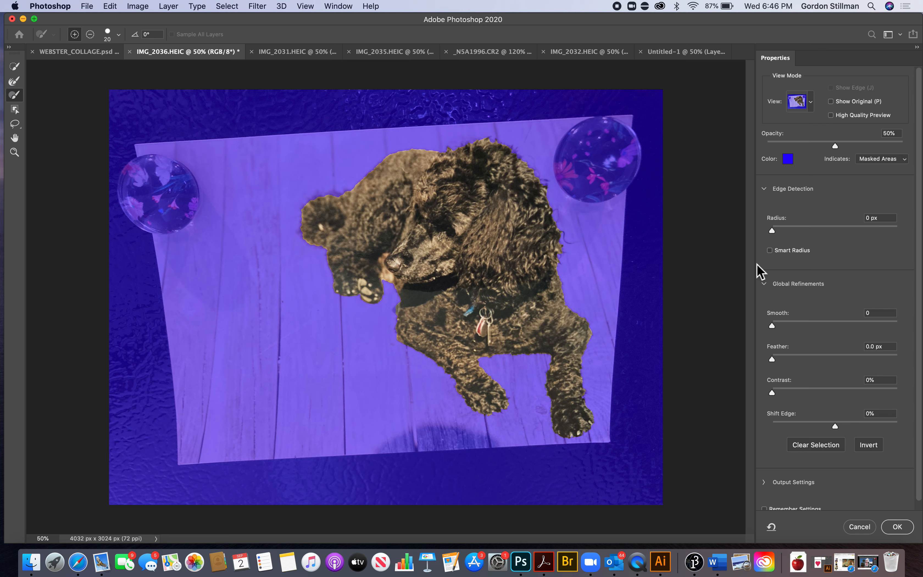
left_click(810, 102)
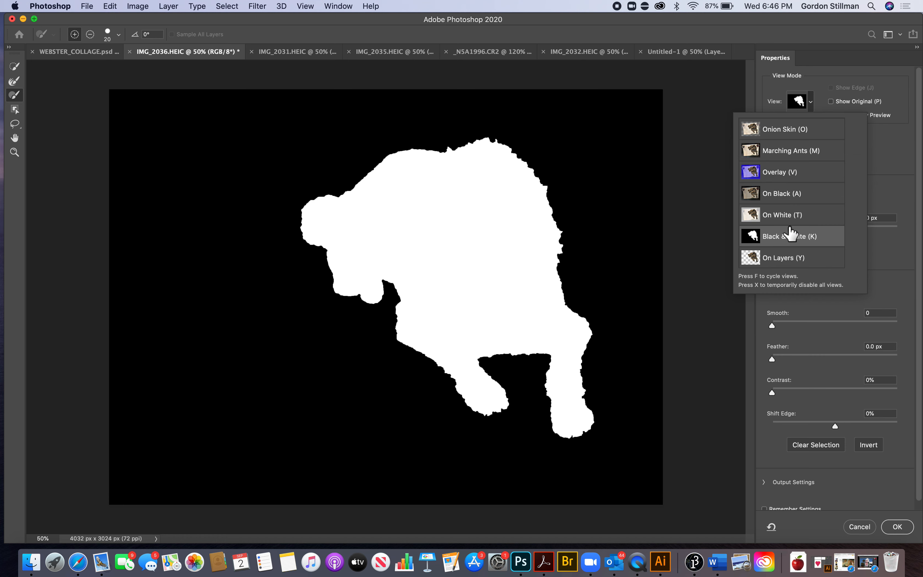
left_click(899, 257)
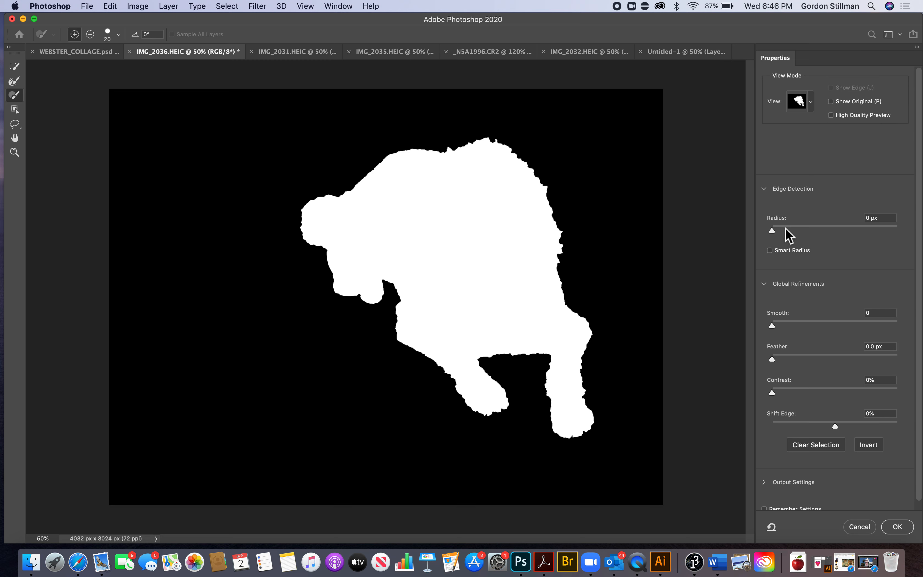
Refine the dog selection with an edge radius of 35 px and a feather of 1.1 px, and apply the refinement
left_click_drag(785, 233, 836, 231)
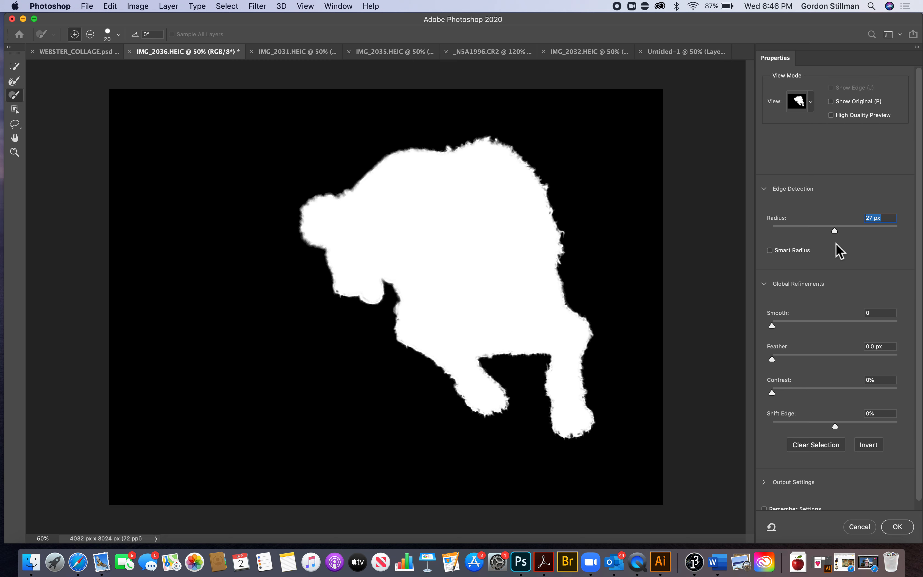
left_click_drag(835, 231, 848, 230)
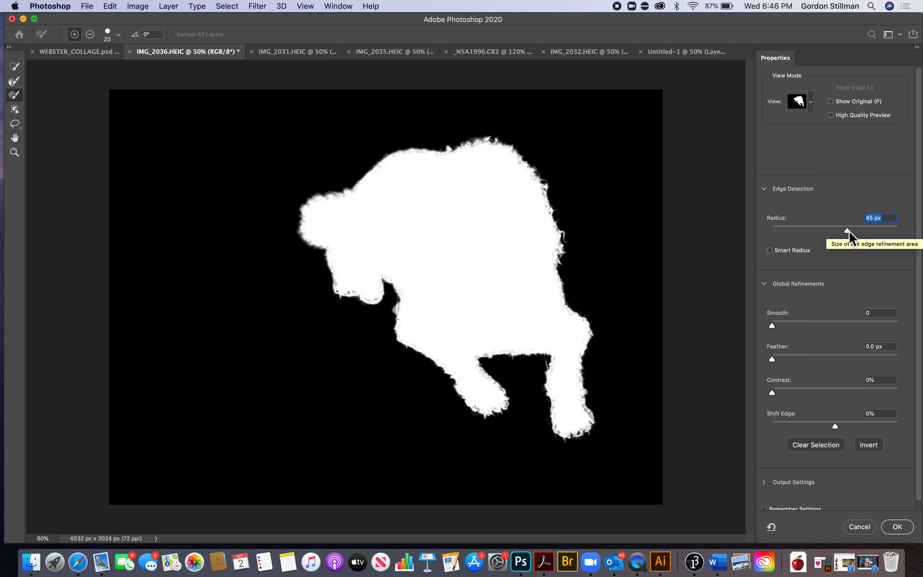
left_click(889, 232)
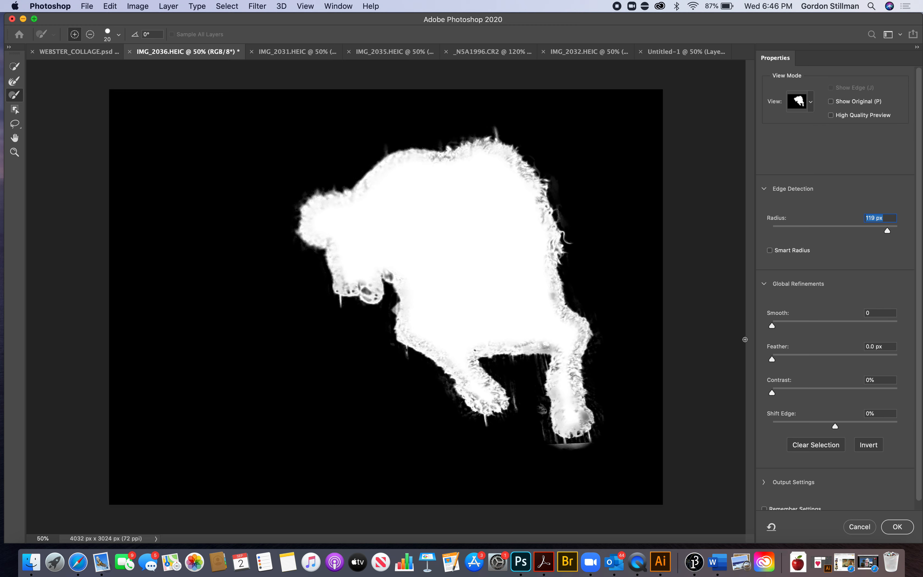
left_click(838, 229)
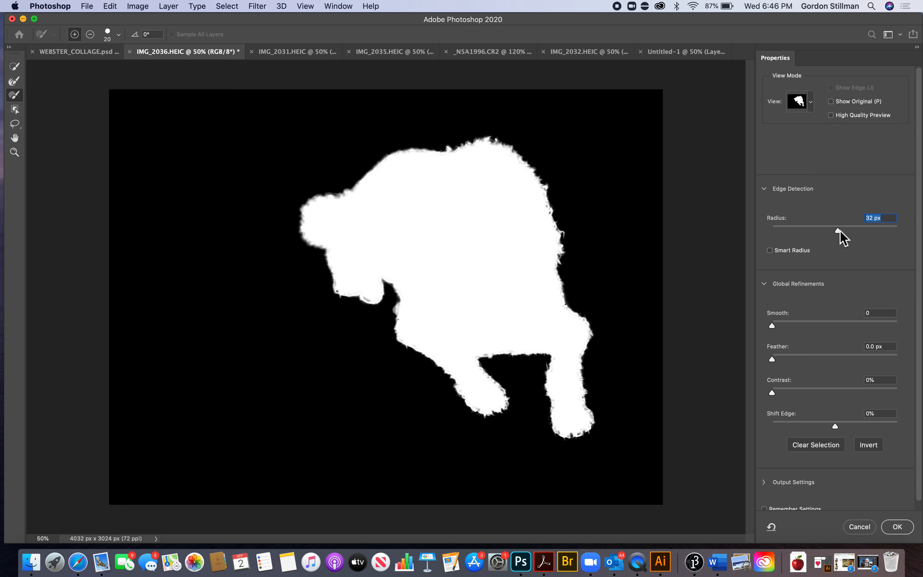
left_click_drag(840, 231, 840, 232)
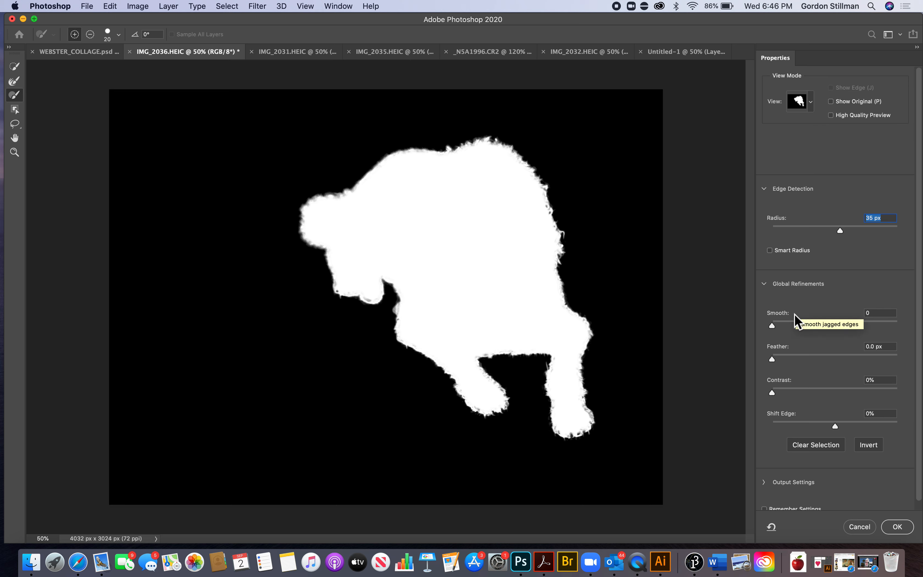
left_click(779, 358)
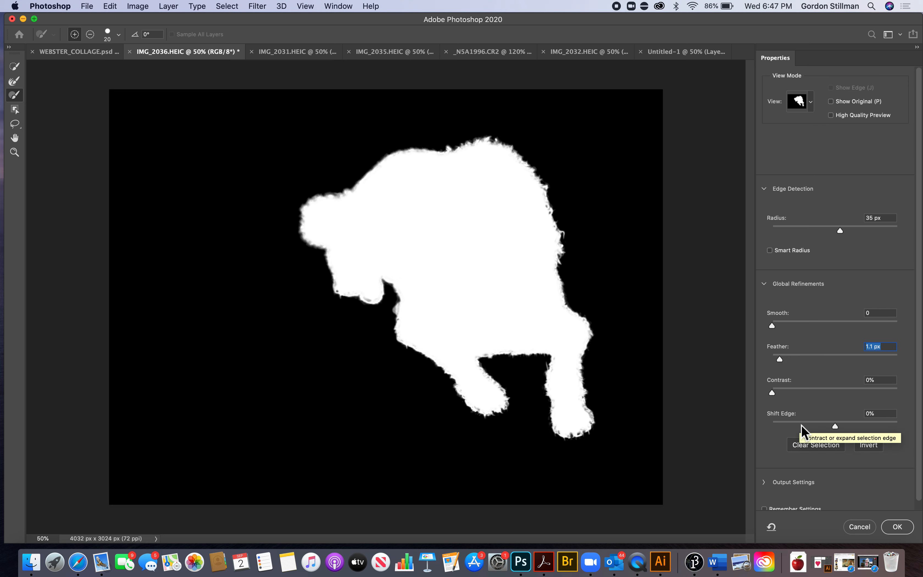
left_click(898, 527)
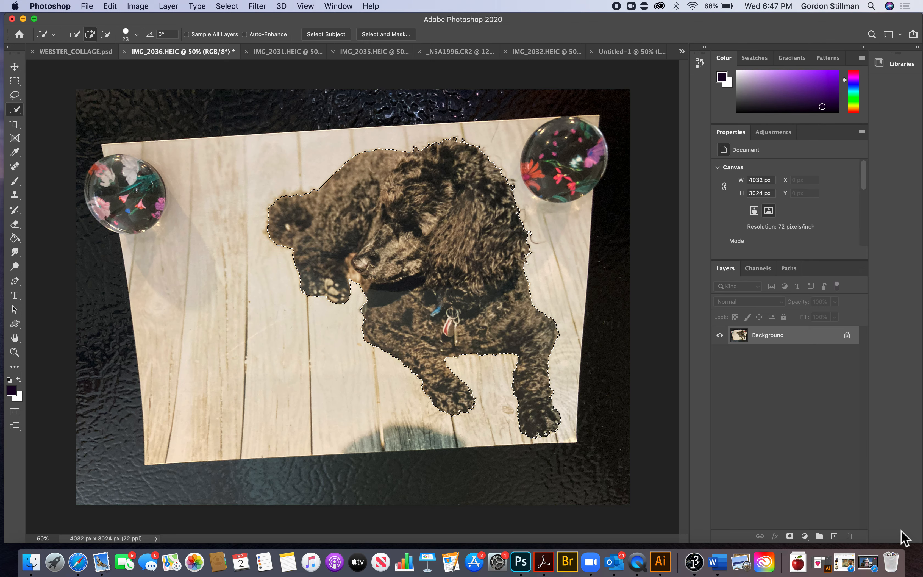
Copy the refined dog selection and paste it into Untitled-1 as a second dog layer
left_click(110, 6)
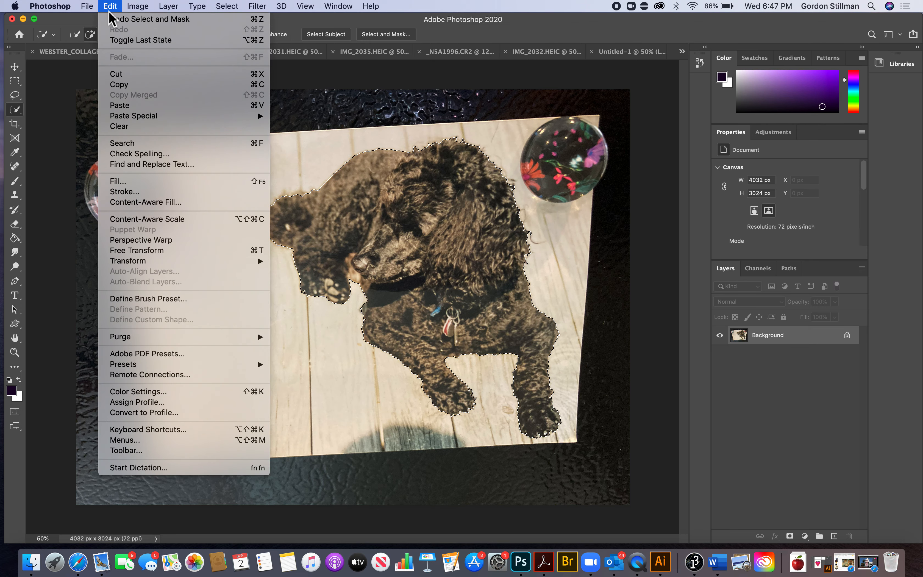
left_click(138, 86)
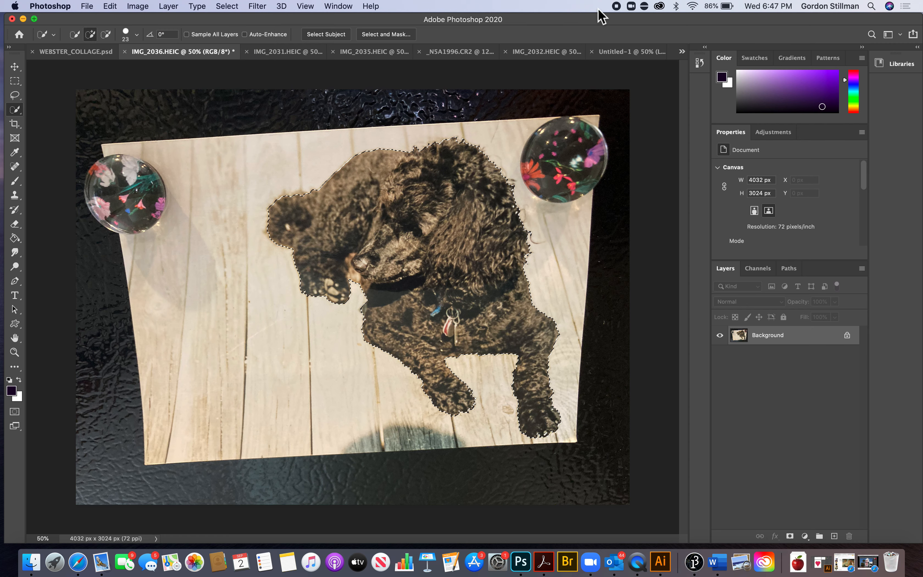
left_click(641, 53)
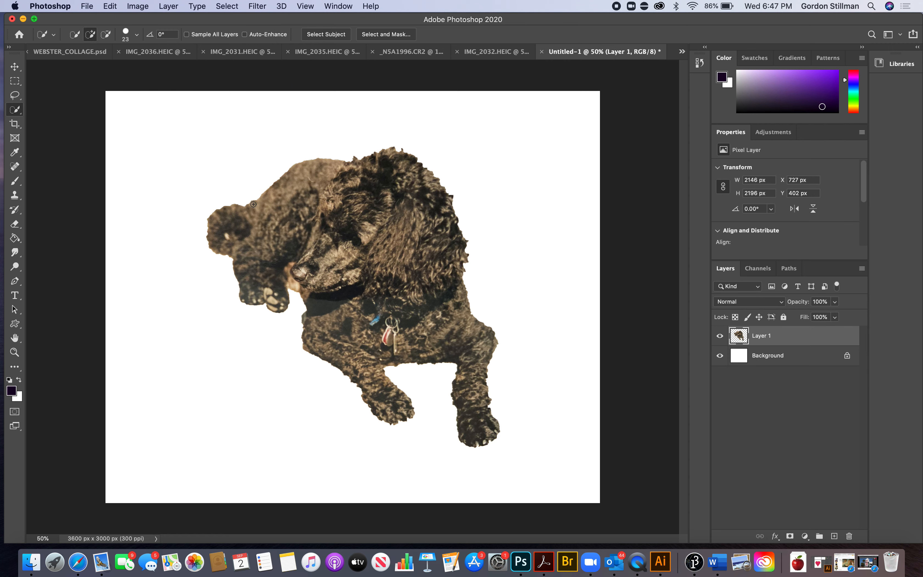
key("super+v")
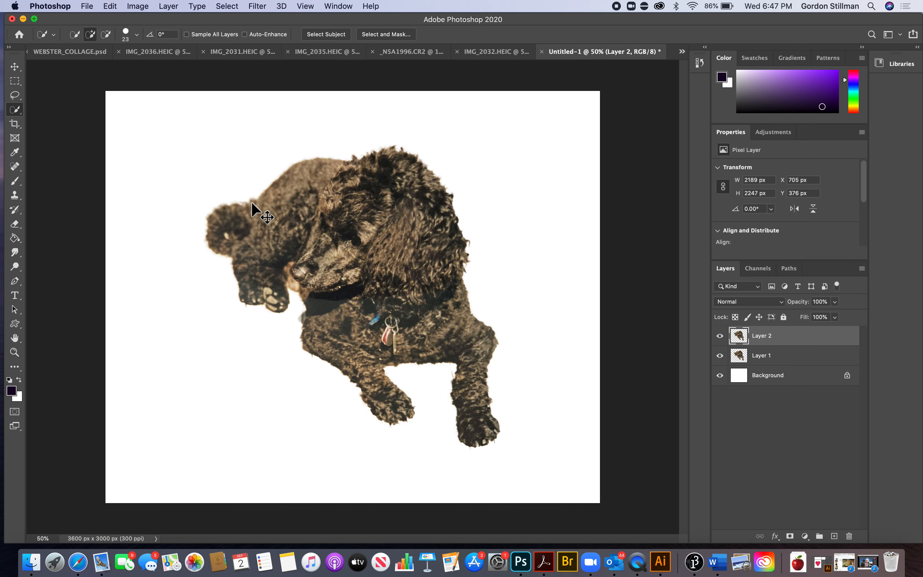
Move the two dog cutouts apart on the canvas to compare the refined and unrefined edges
key("v")
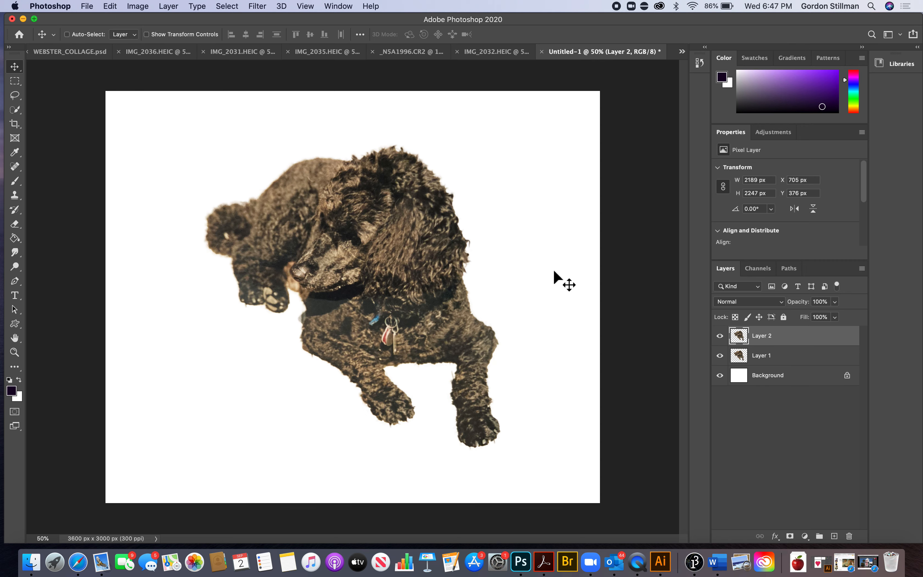
left_click_drag(423, 240, 313, 268)
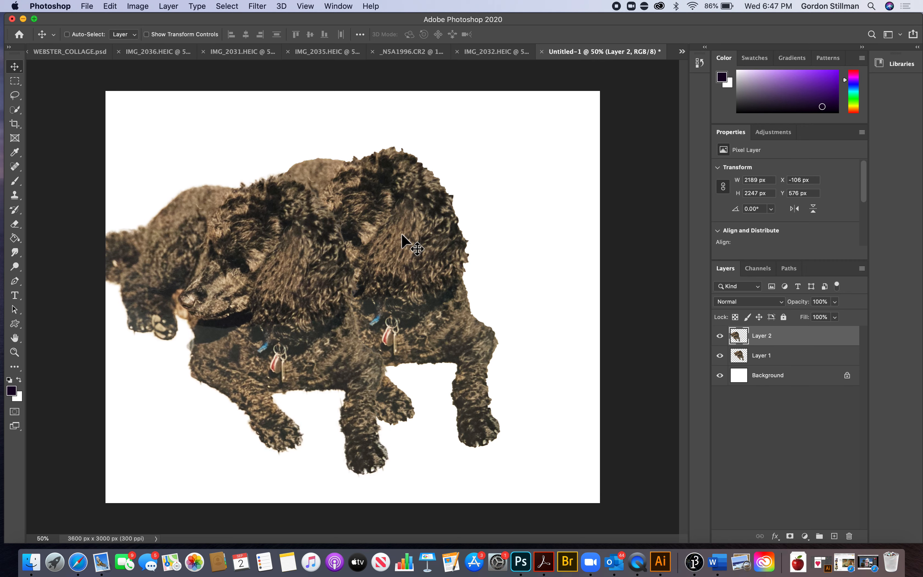
left_click_drag(401, 233, 526, 179)
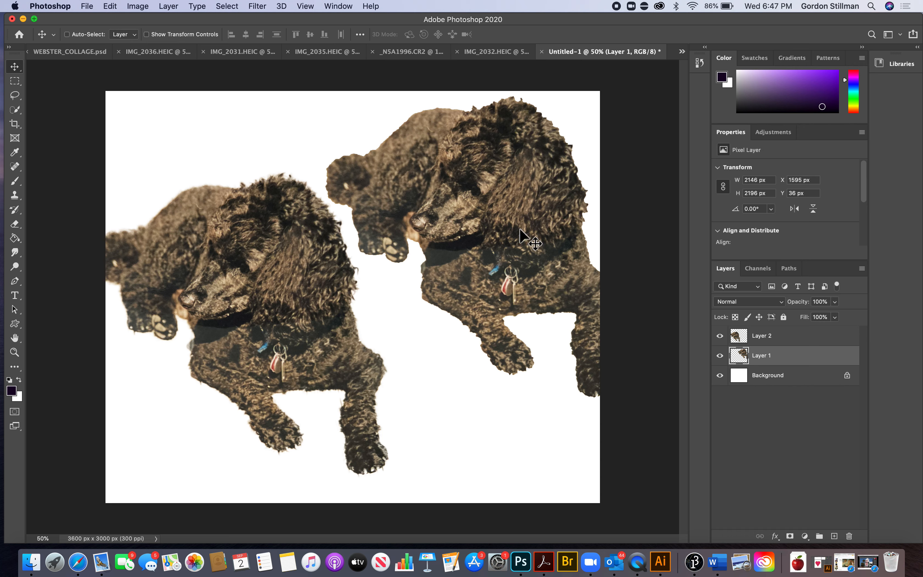
Delete the unrefined dog on Layer 1 and move the refined dog on Layer 2 to the lower middle of the canvas
key("super")
left_click_drag(804, 367, 849, 536)
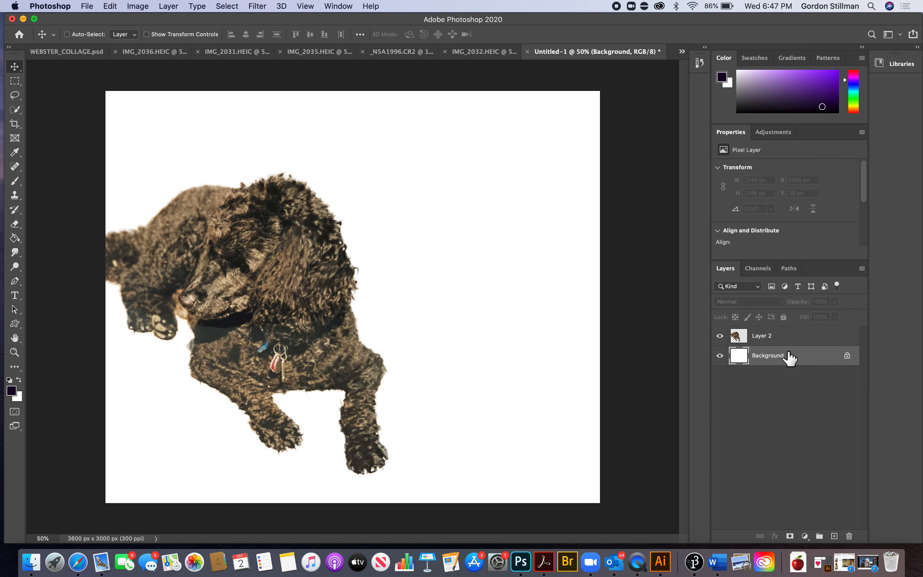
left_click(781, 343)
left_click_drag(311, 315, 461, 330)
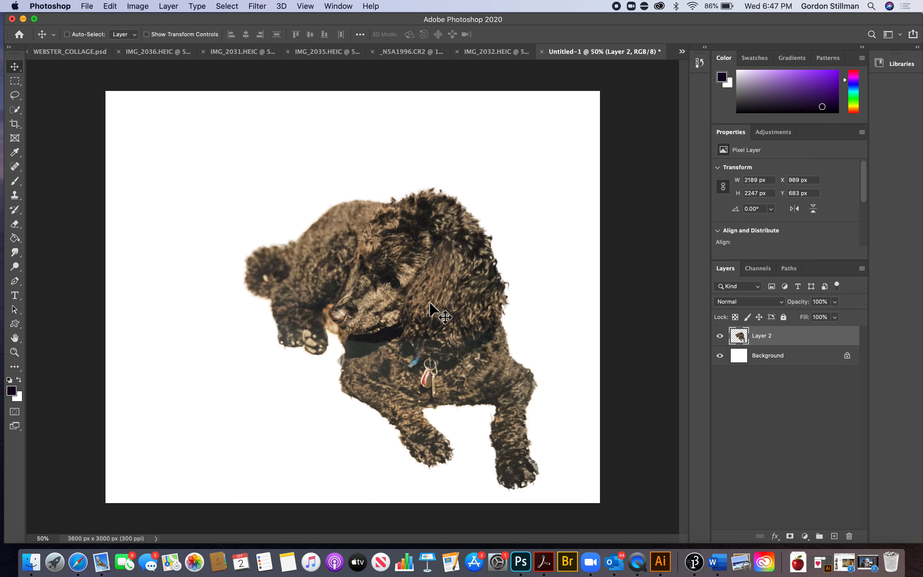
In IMG_2031.HEIC, select the oyster shell, including its rough lower edge, with a 98 px Quick Selection brush
left_click(243, 53)
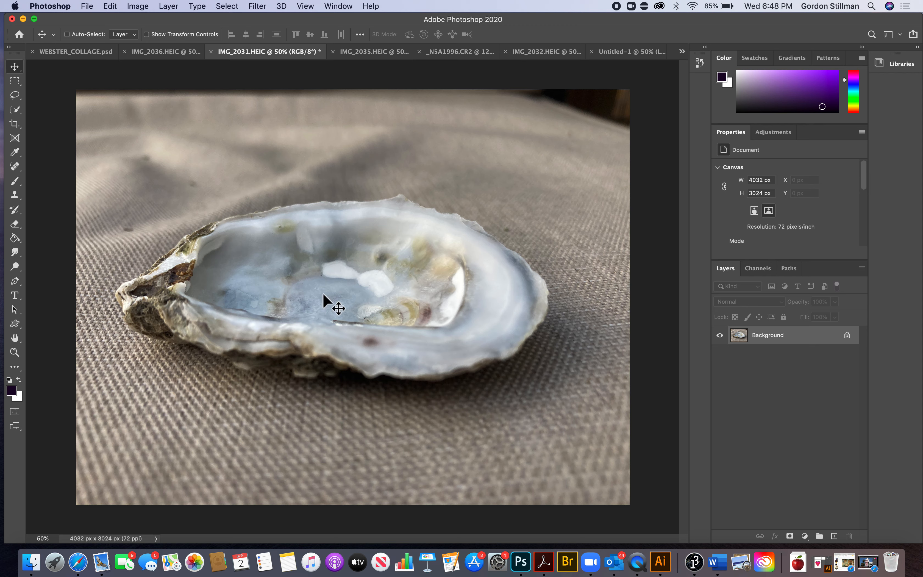
left_click(14, 109)
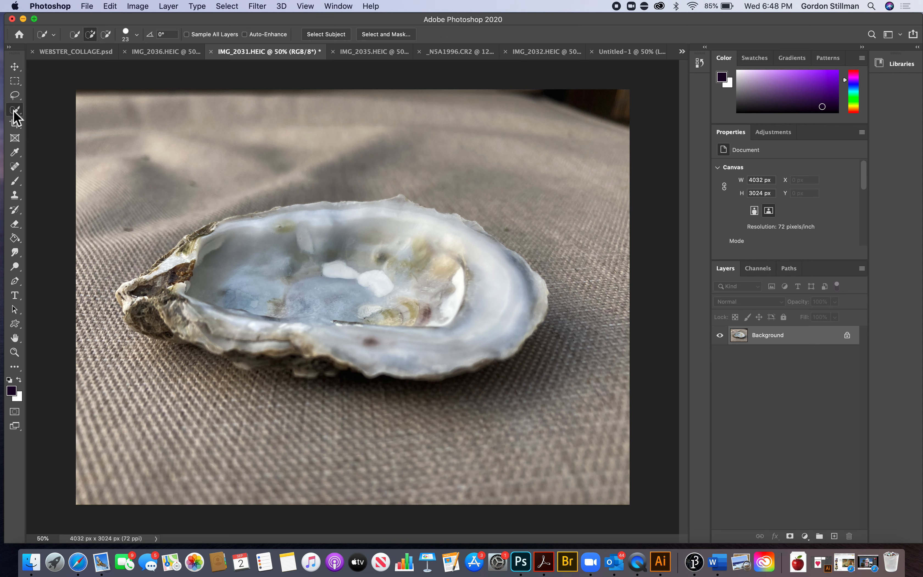
left_click(136, 34)
left_click(131, 60)
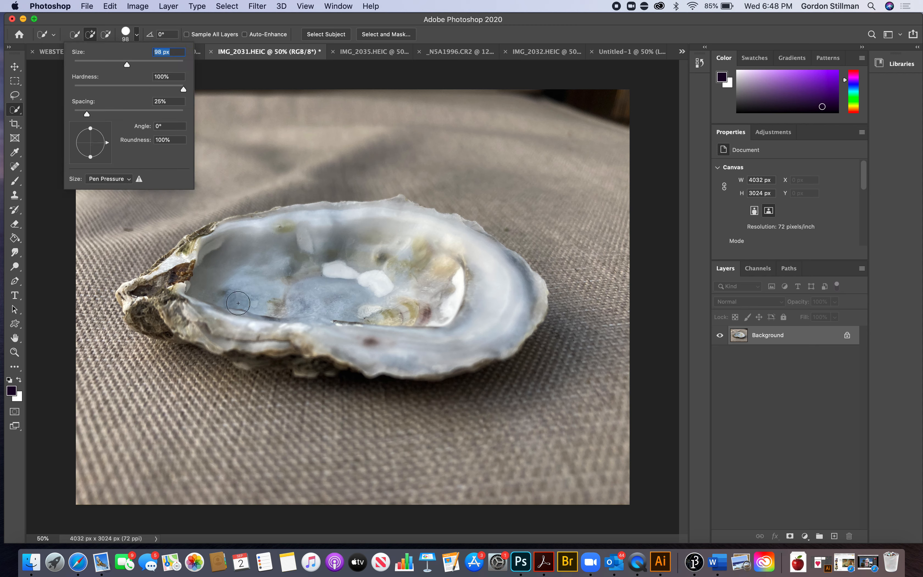
left_click(179, 293)
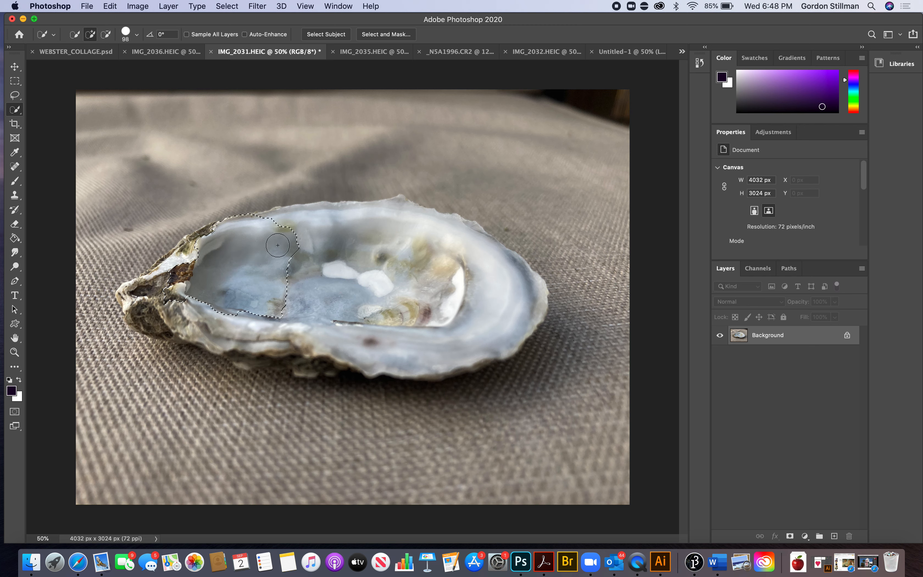
mouse_move(467, 268)
left_mouse_down()
mouse_move(511, 303)
mouse_move(502, 314)
mouse_move(419, 355)
mouse_move(323, 362)
left_mouse_up()
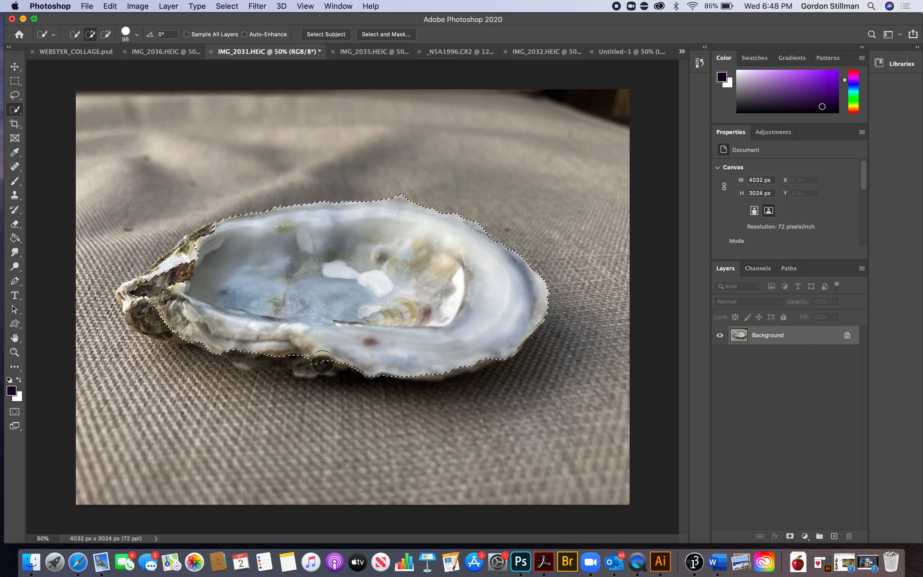
mouse_move(254, 356)
left_mouse_down()
mouse_move(171, 328)
mouse_move(153, 301)
mouse_move(148, 320)
mouse_move(170, 280)
left_mouse_up()
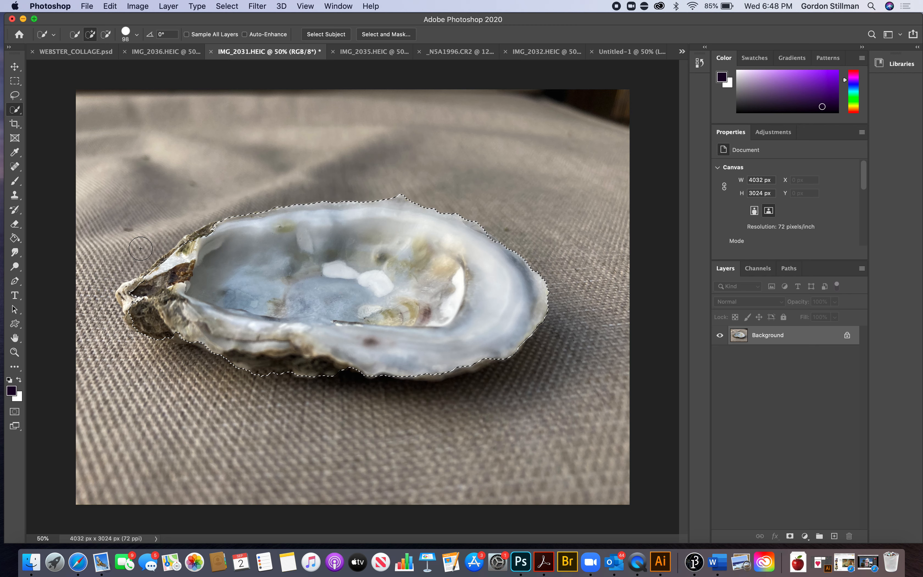
Set the Quick Selection brush size to 31 px
left_click(136, 34)
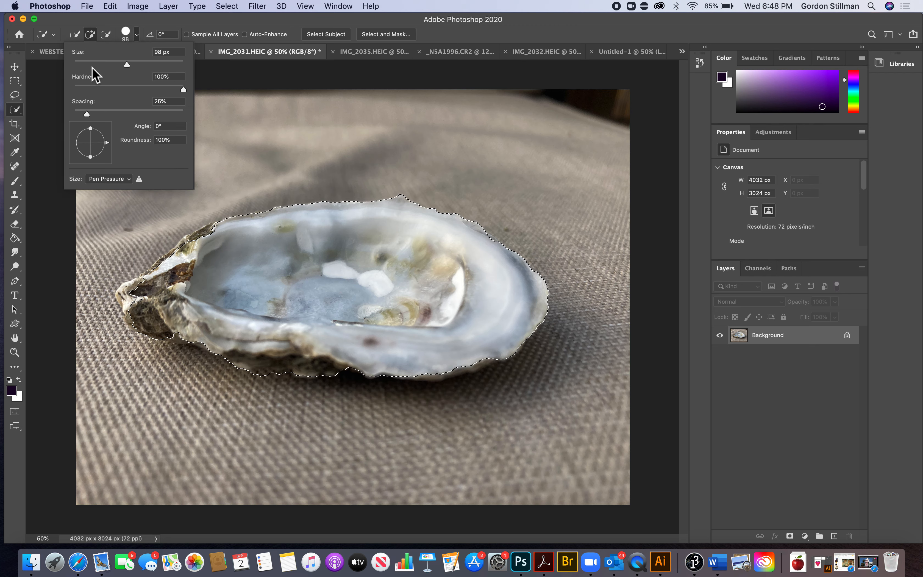
type("31")
key("Return")
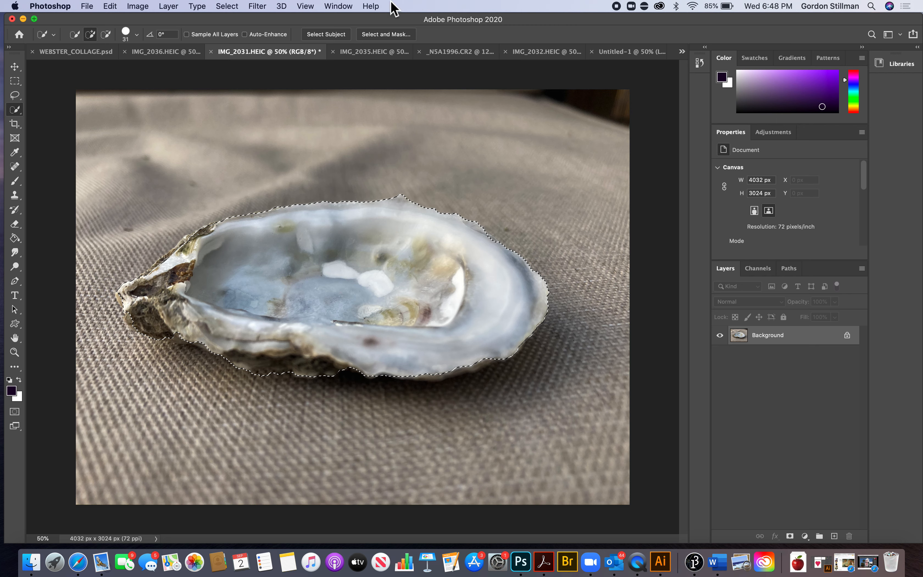
Soften the oyster shell selection in Select and Mask with a feather of 1.2 px, and apply it
left_click(393, 35)
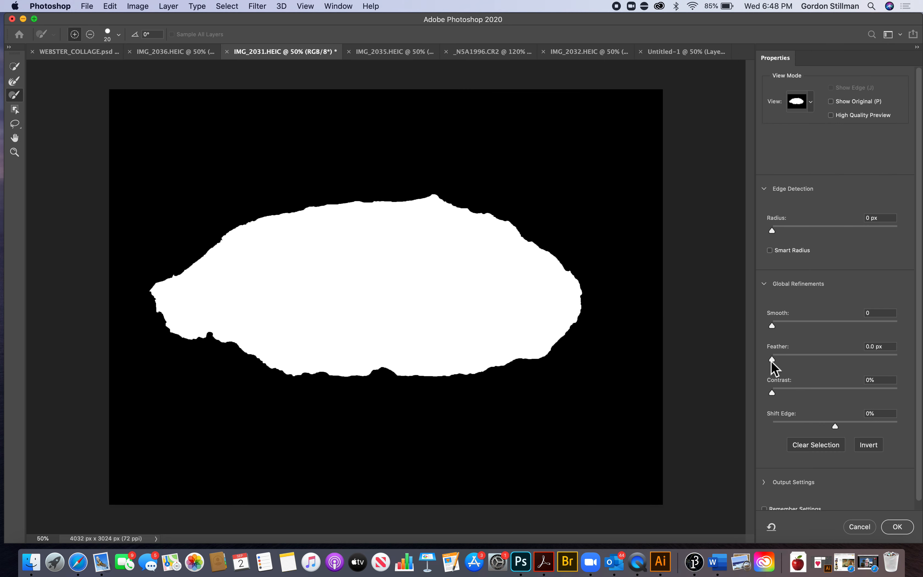
left_click_drag(771, 360, 781, 362)
left_click_drag(782, 361, 781, 361)
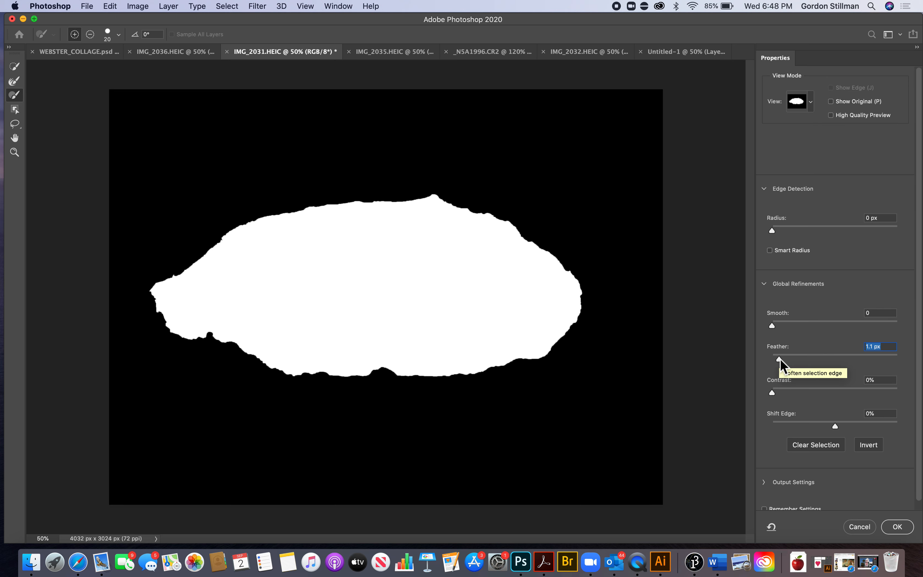
left_click_drag(780, 359, 841, 365)
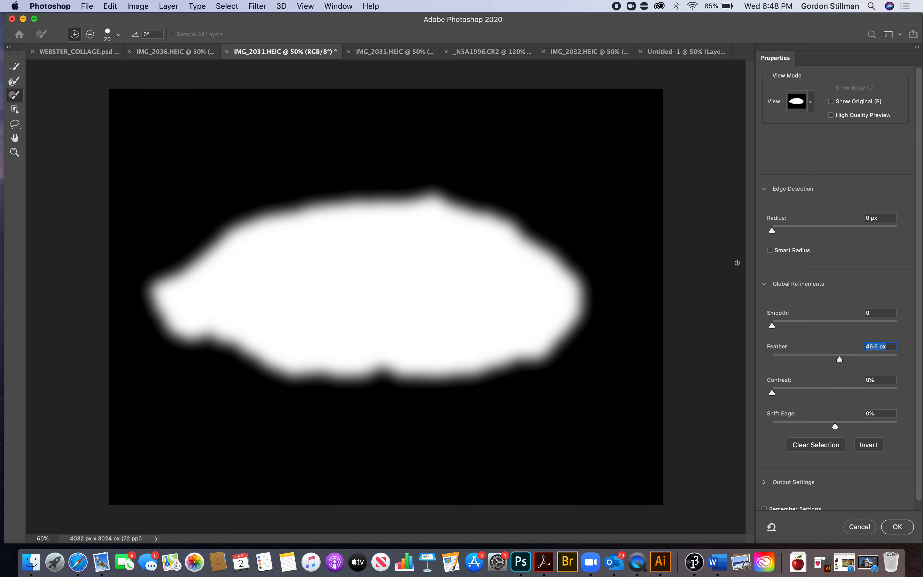
left_click(781, 358)
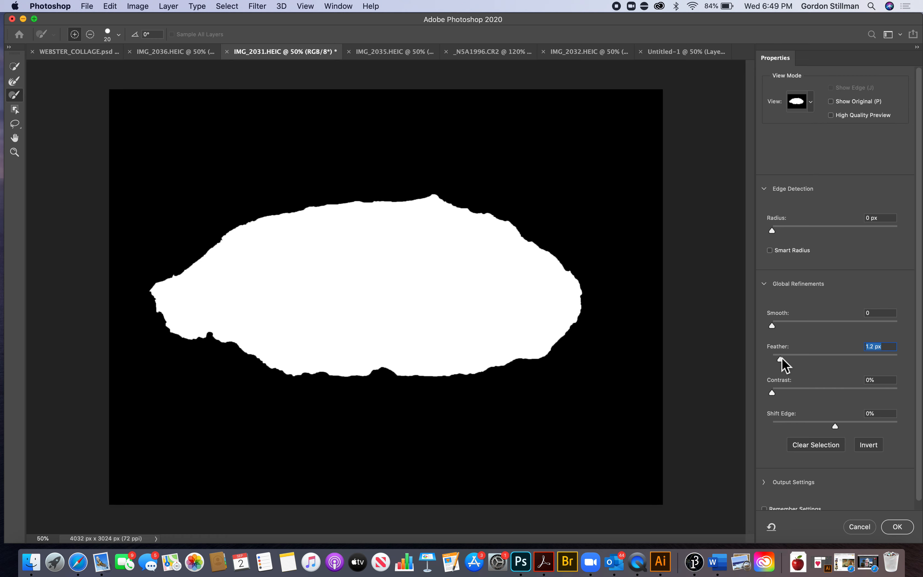
left_click(904, 534)
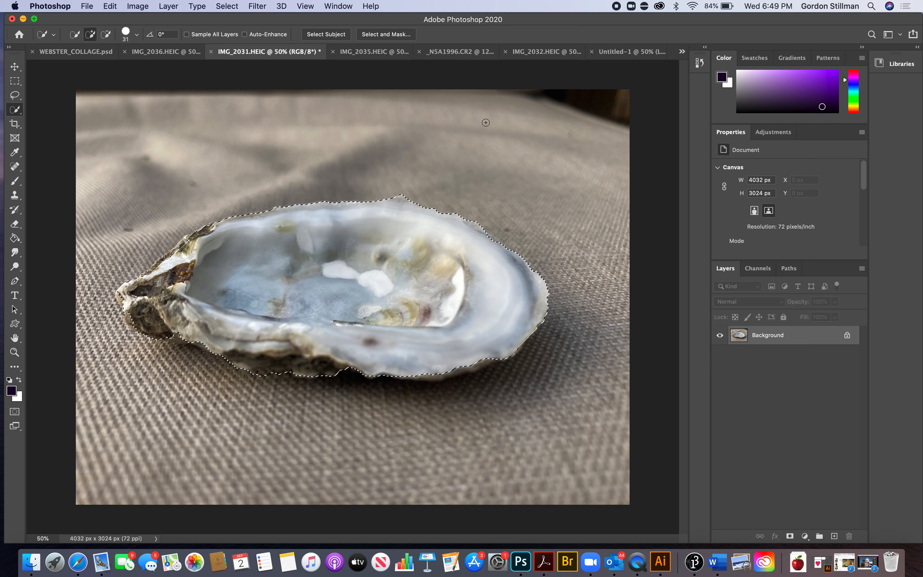
Copy the selected oyster shell and paste it as a new layer into the Untitled-1 collage
left_click(114, 8)
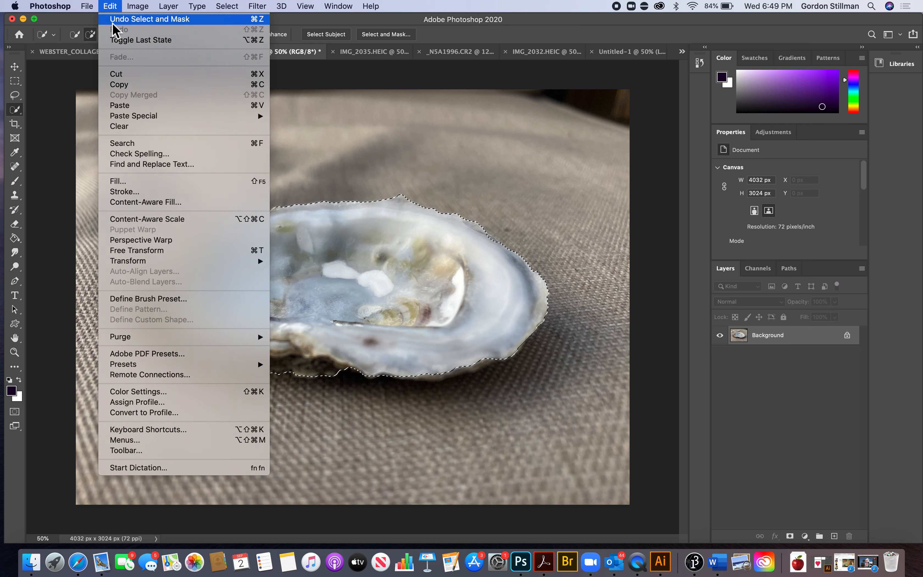
left_click(127, 84)
left_click(634, 51)
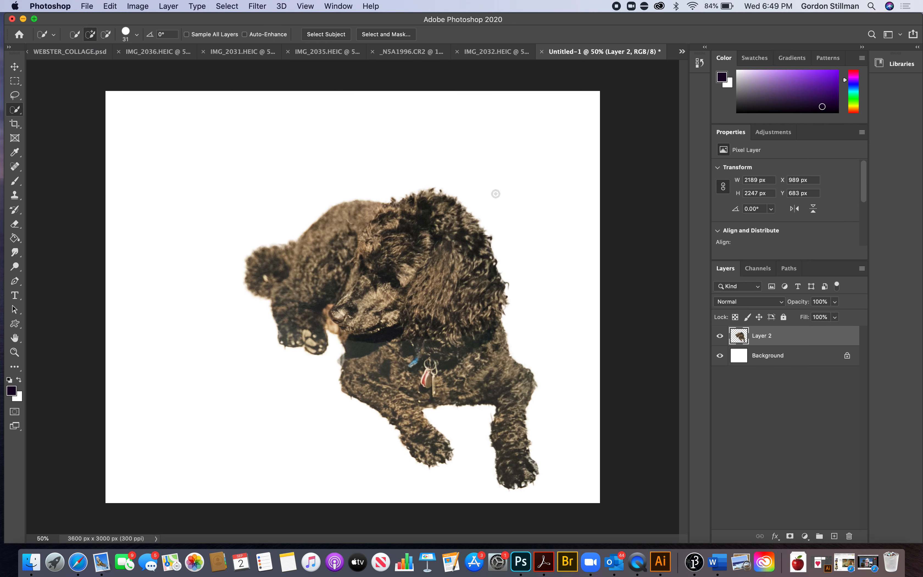
left_click(109, 6)
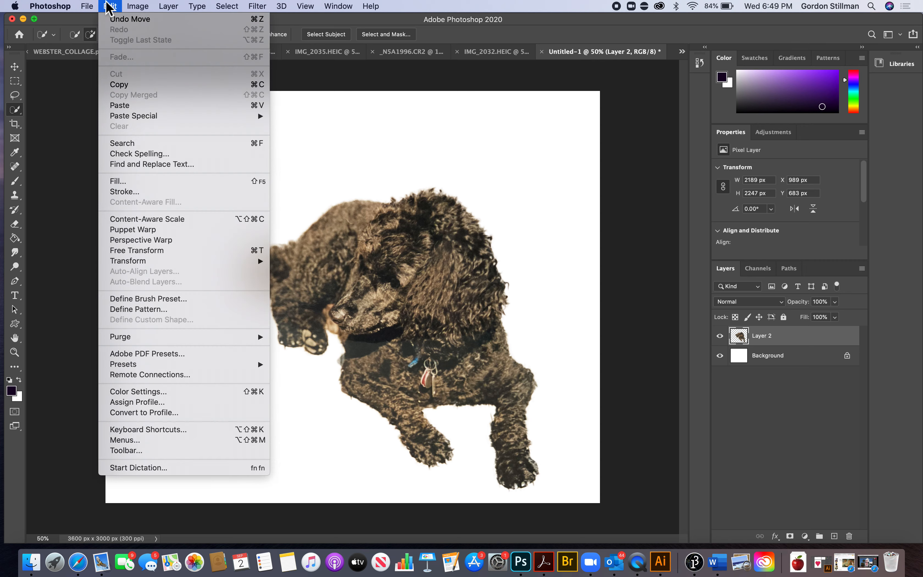
left_click(134, 105)
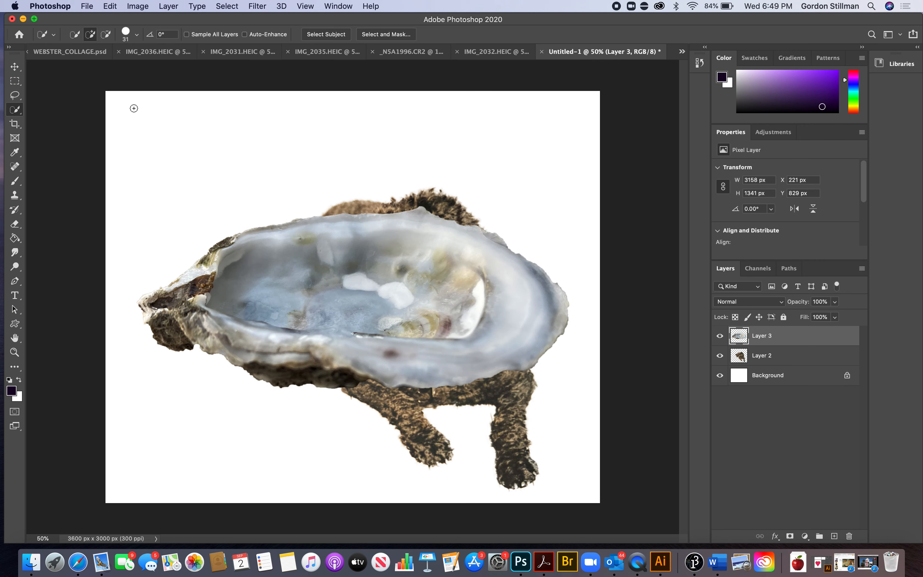
In IMG_2035.HEIC, select the entire wood-grain photo with the Rectangular Marquee tool and copy it
left_click(326, 51)
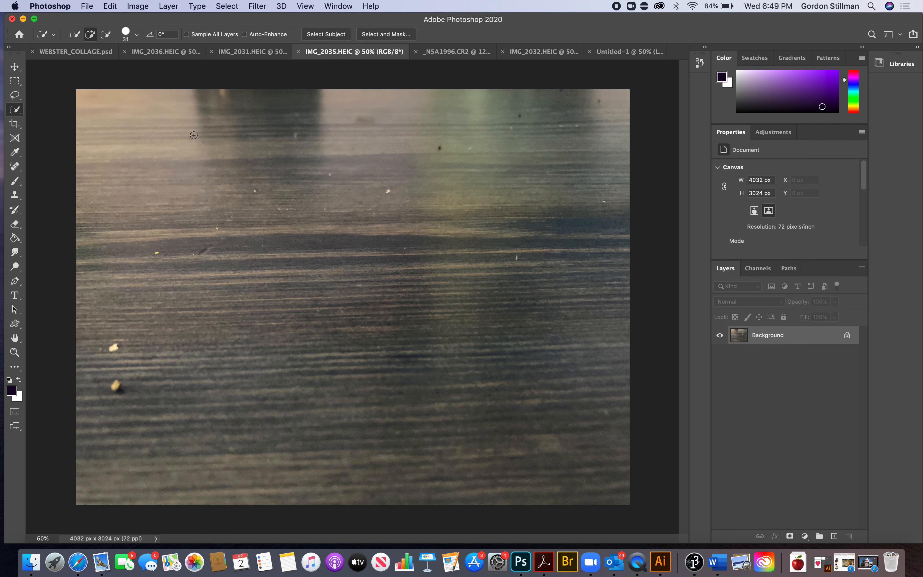
left_click(14, 81)
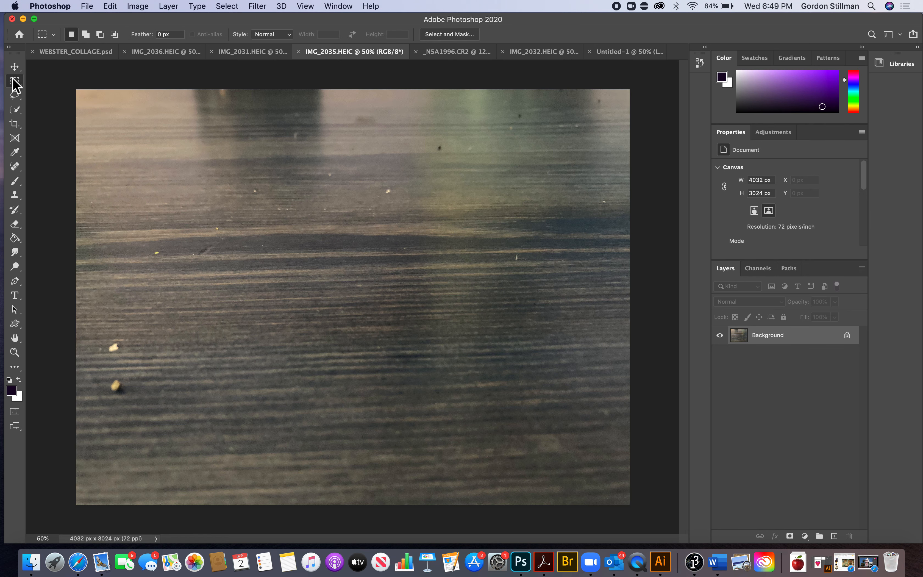
left_click_drag(58, 83, 677, 522)
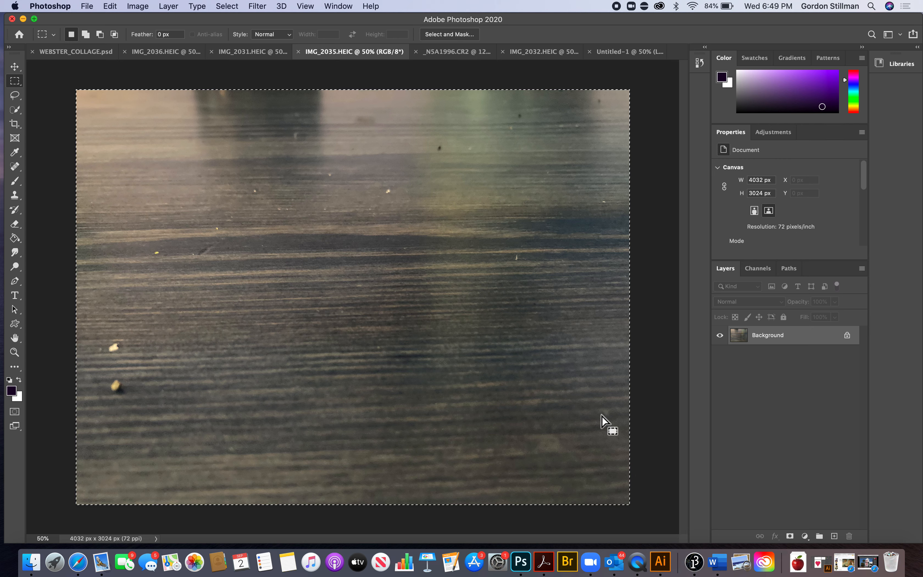
left_click(228, 6)
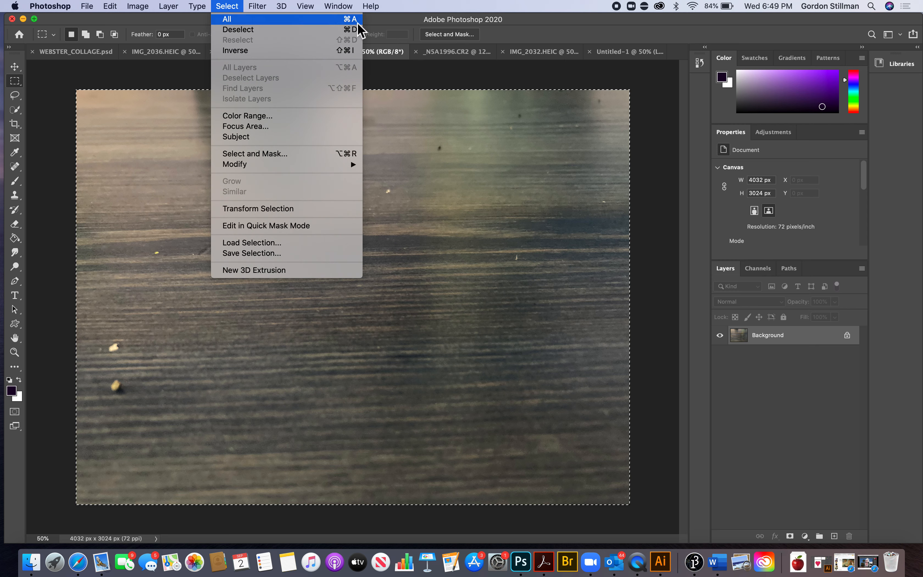
left_click(105, 3)
left_click(108, 3)
left_click(108, 3)
left_click(108, 3)
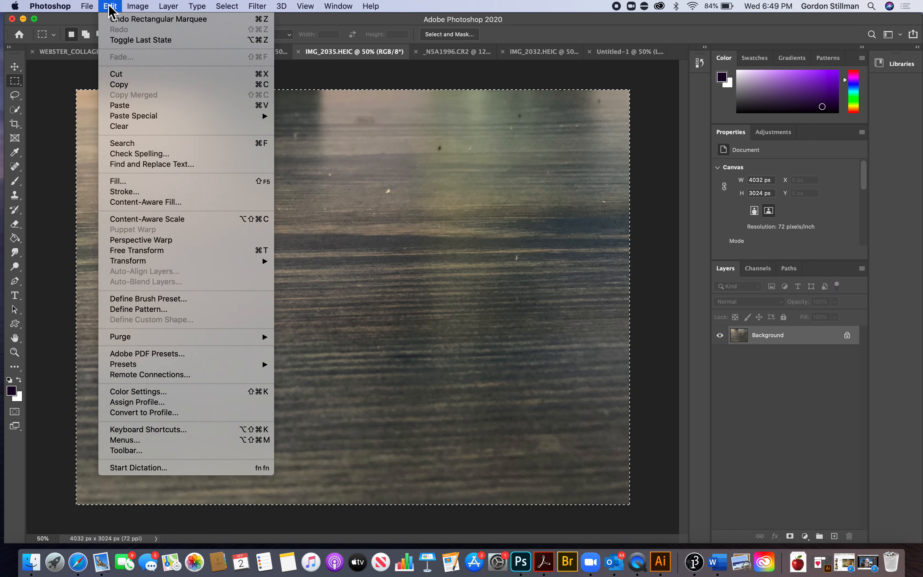
left_click(128, 85)
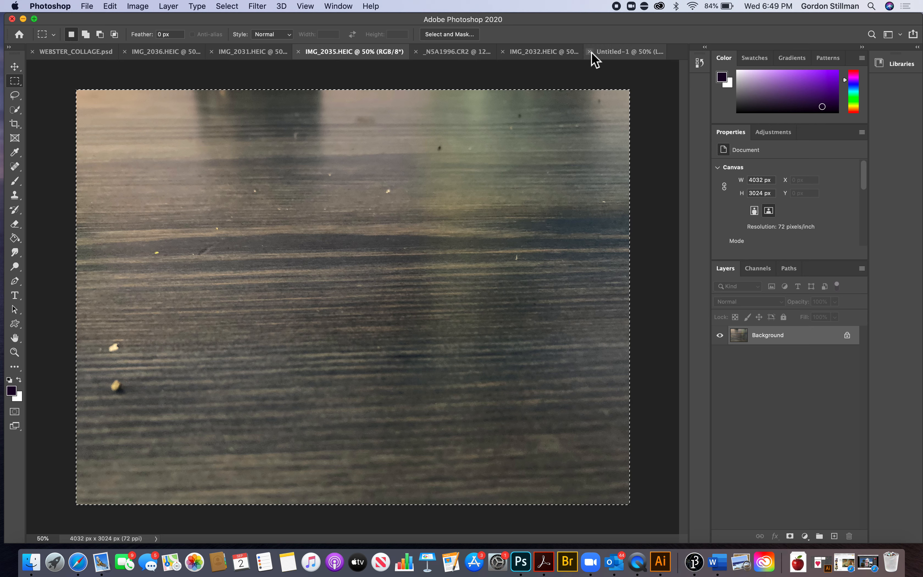
Paste the wood-grain photo into Untitled-1 and place its layer beneath the shell and dog layers as the backdrop
left_click(619, 52)
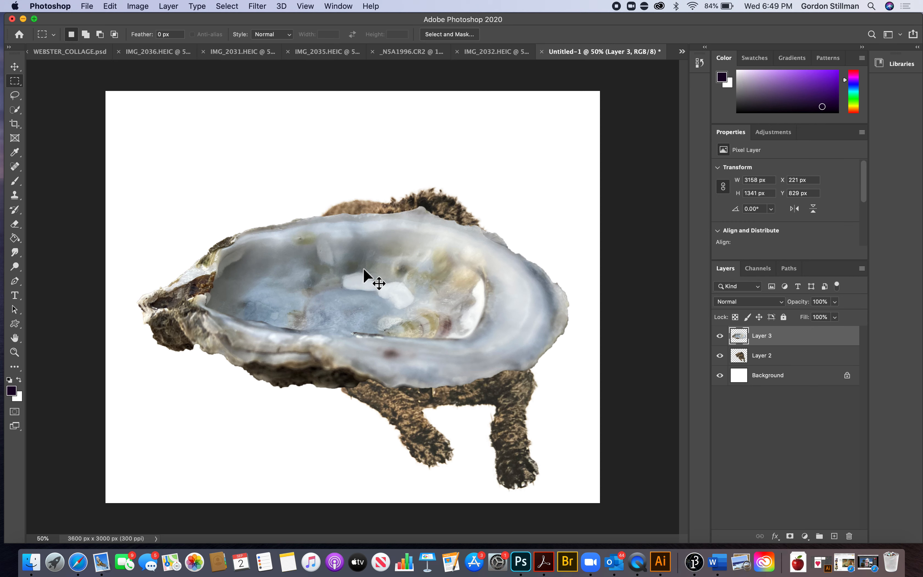
key("super+v")
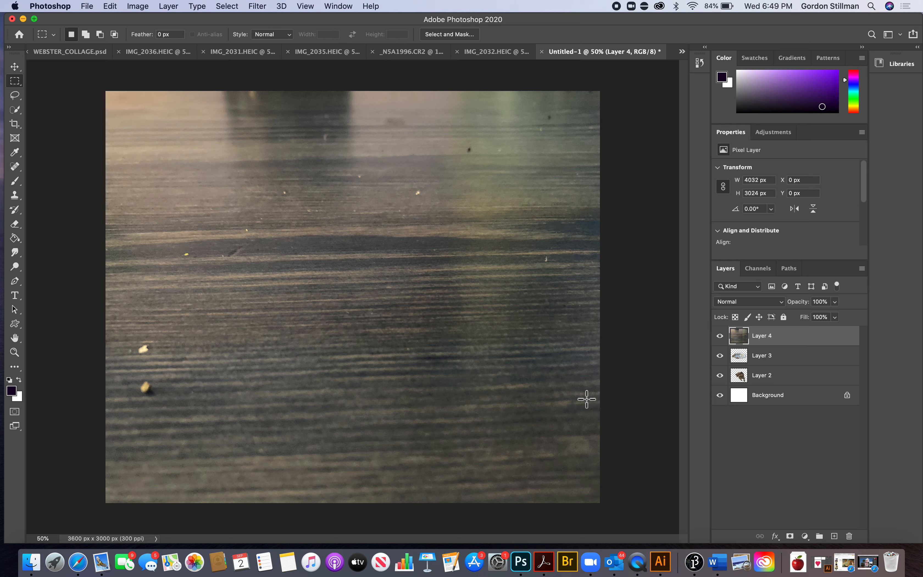
left_click(15, 69)
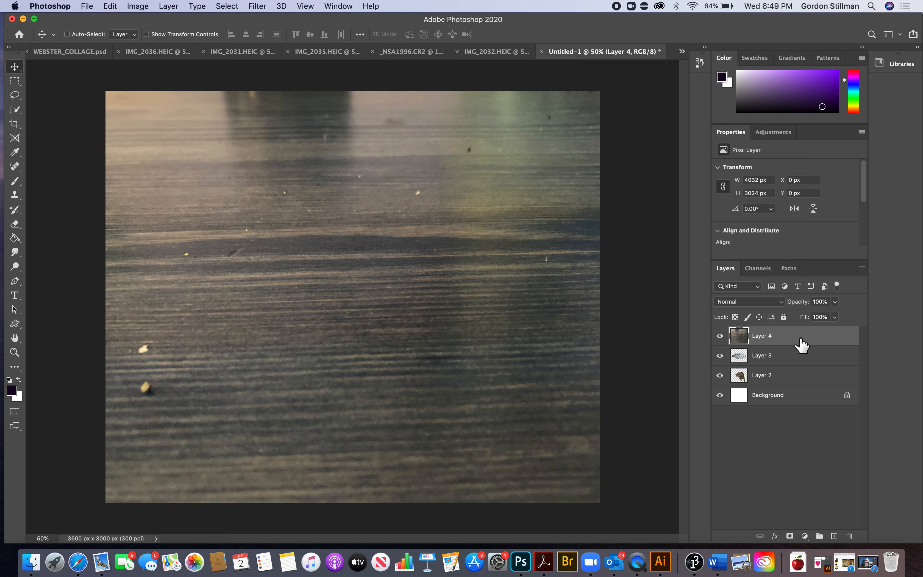
left_click_drag(766, 342, 768, 386)
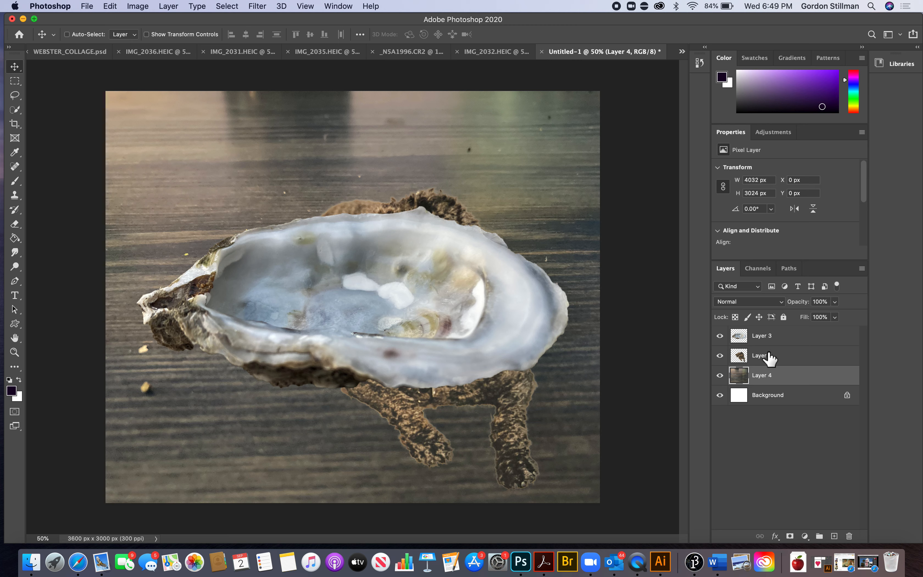
Bring the dog layer above the shell layer and move the dog to about X 754 px, Y 302 px over the shell
left_click_drag(769, 358, 766, 336)
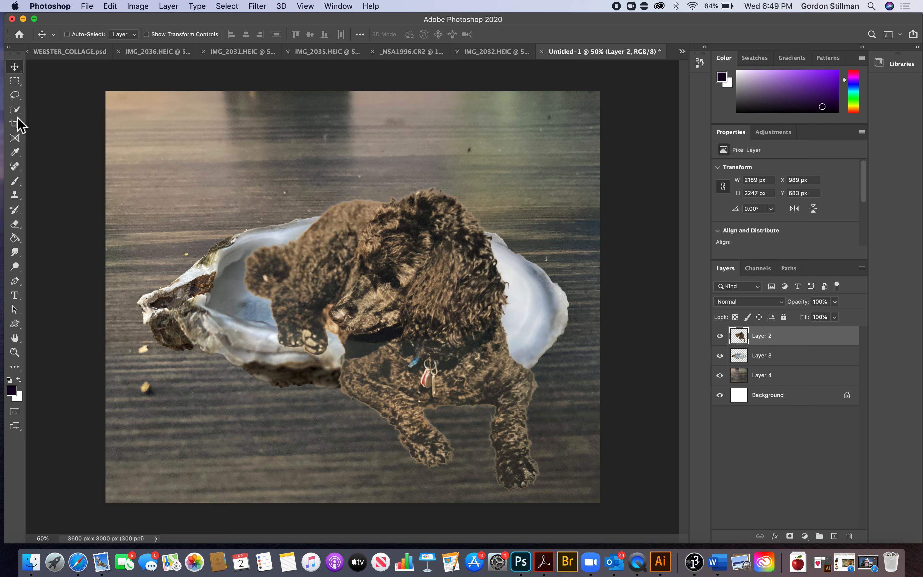
left_click_drag(439, 293, 421, 250)
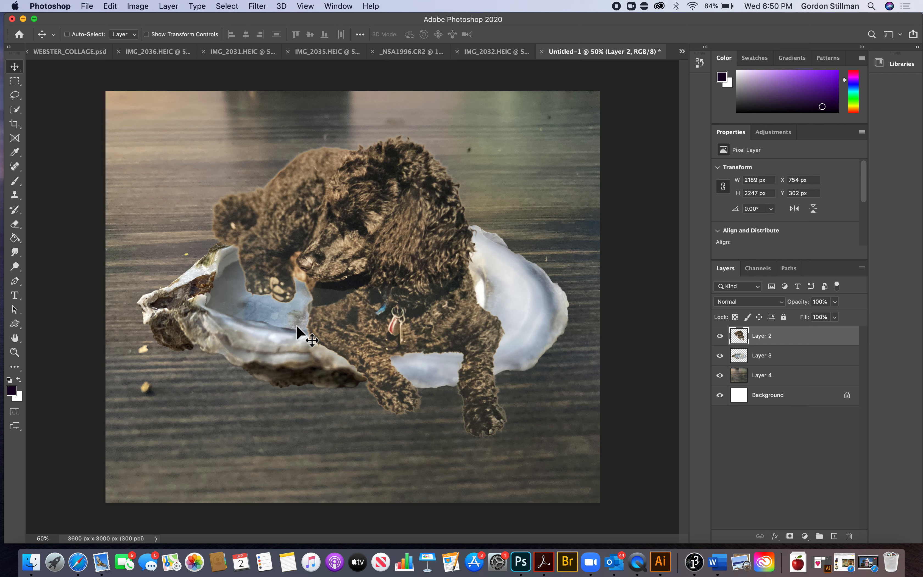
In _N5A1996.CR2, start a 31 px Quick Selection across the sign figure's head, jacket, guitar and upper leg
left_click(419, 52)
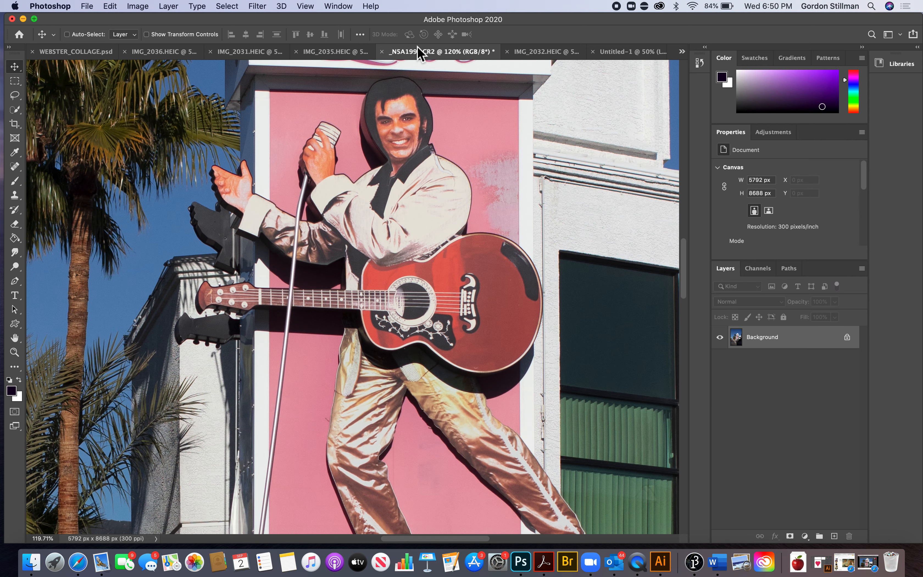
key("super+0")
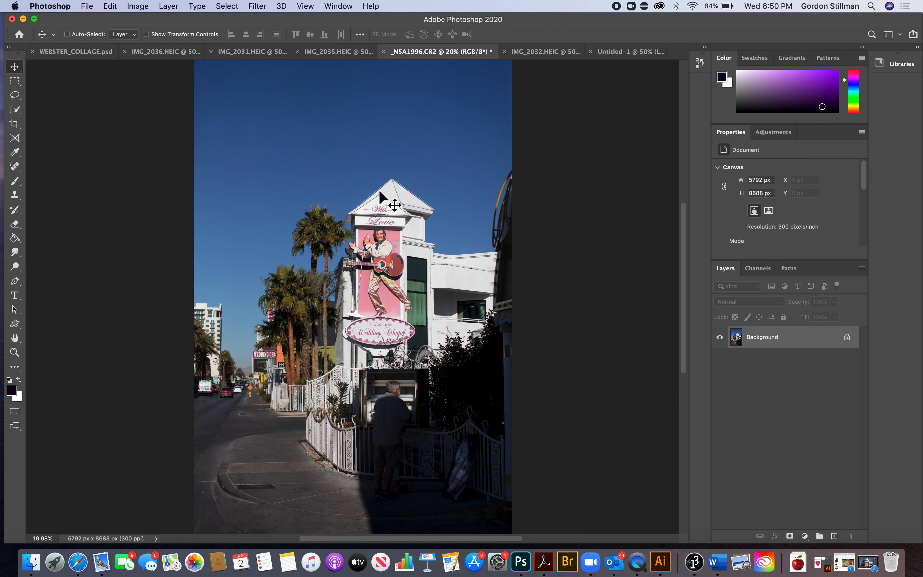
left_click(15, 341)
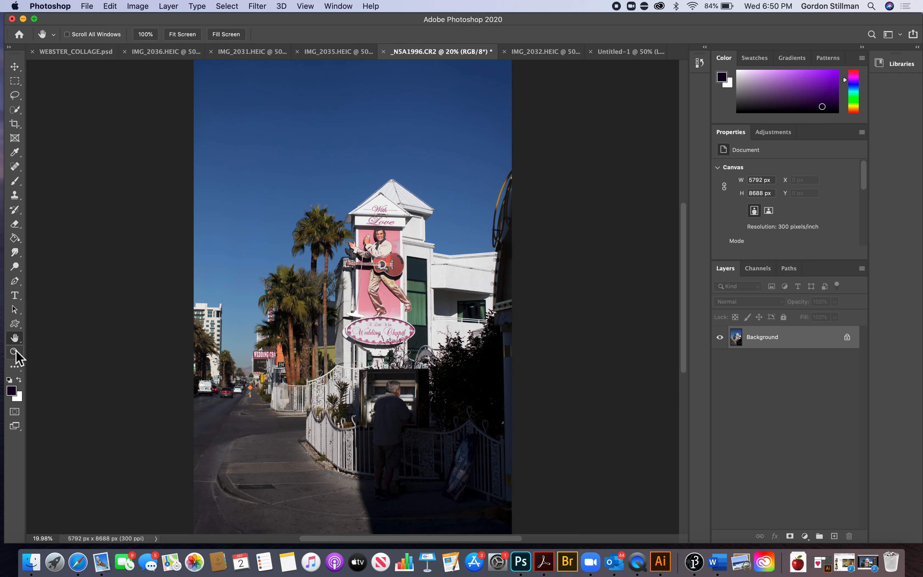
left_click(15, 351)
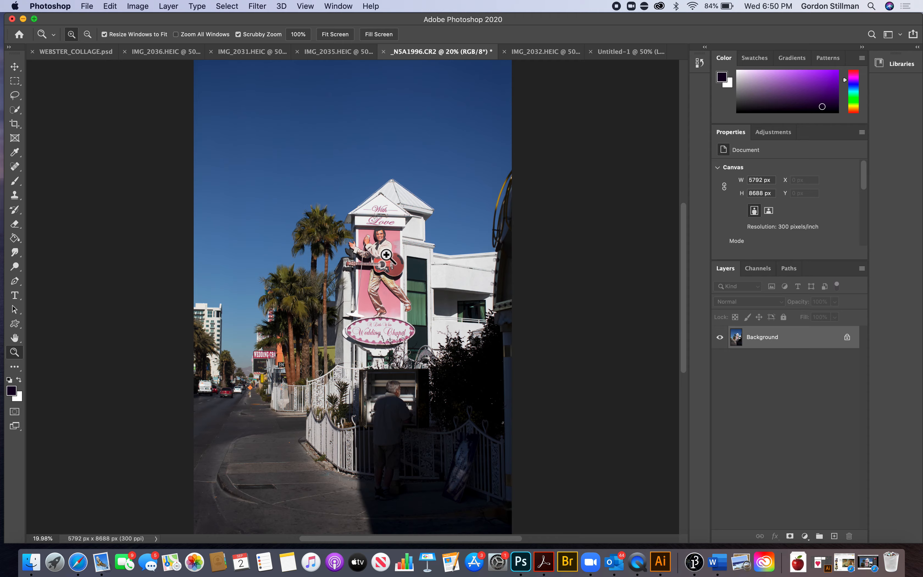
mouse_move(386, 264)
left_mouse_down()
mouse_move(463, 266)
mouse_move(454, 277)
mouse_move(397, 275)
left_mouse_up()
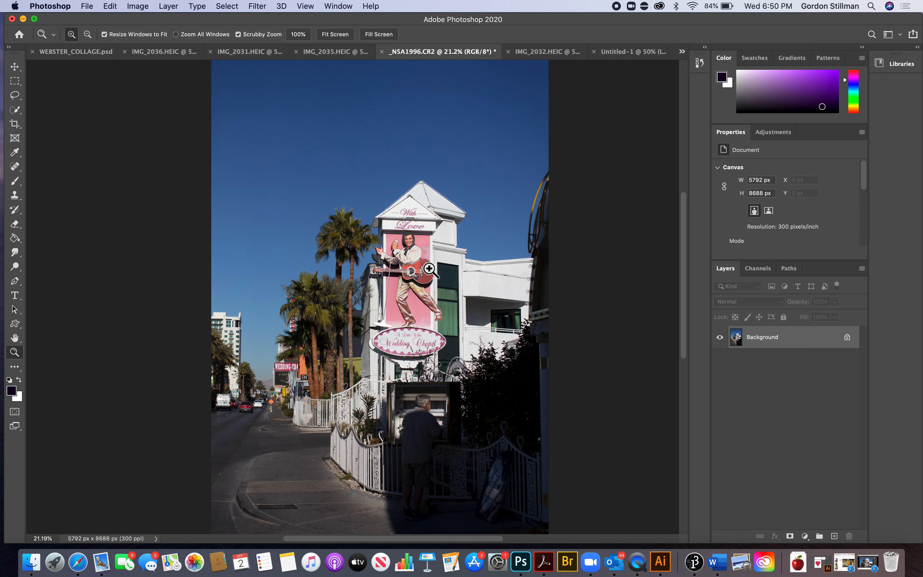
left_click_drag(429, 280, 494, 268)
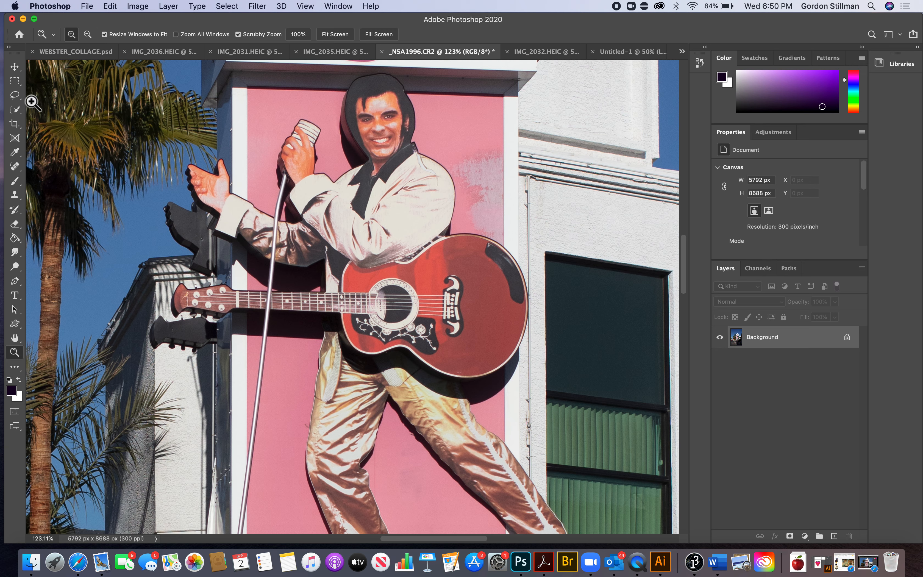
left_click(15, 112)
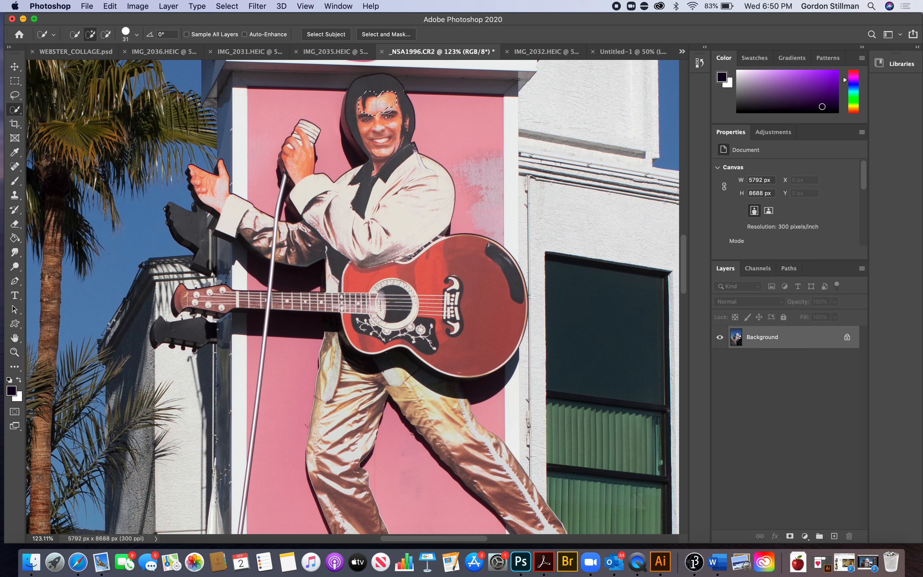
mouse_move(385, 104)
left_mouse_down()
mouse_move(405, 298)
mouse_move(439, 305)
mouse_move(470, 295)
mouse_move(478, 268)
mouse_move(515, 237)
mouse_move(409, 366)
mouse_move(438, 431)
mouse_move(471, 455)
left_mouse_up()
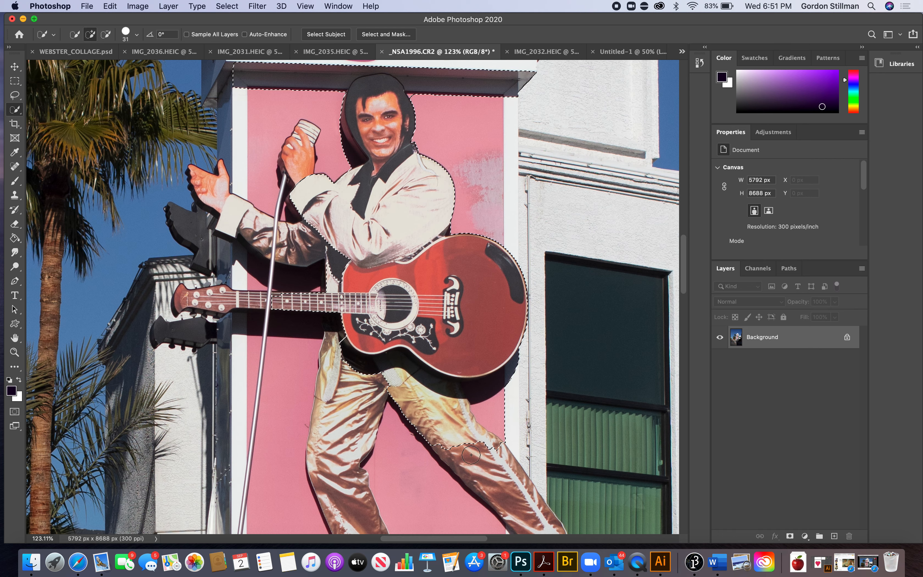
Extend the figure's selection down the outstretched leg and along the sleeve of the open-handed arm
scroll(471, 455, "down", 3)
scroll(471, 455, "right", 3)
left_click_drag(403, 395, 433, 432)
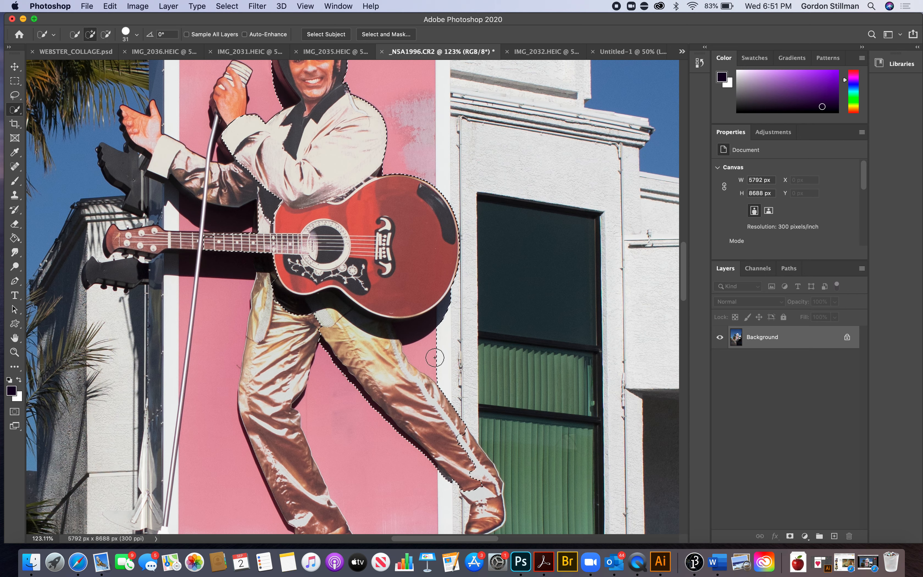
scroll(366, 115, "up", 3)
scroll(366, 115, "left", 3)
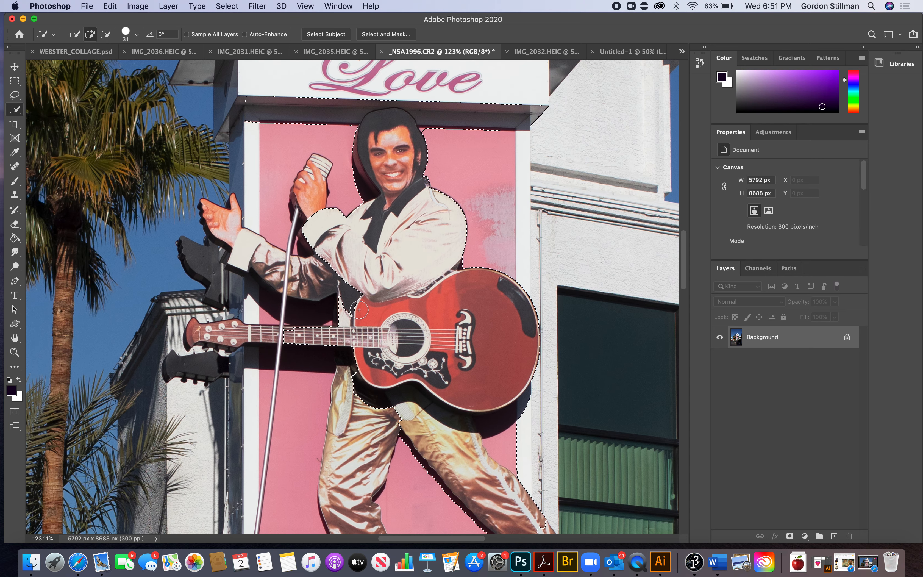
mouse_move(332, 267)
left_mouse_down()
mouse_move(322, 292)
mouse_move(248, 273)
mouse_move(259, 256)
left_mouse_up()
left_click_drag(360, 297, 359, 297)
Add the figure's bent leg and both boots to the selection
scroll(359, 296, "down", 8)
left_click_drag(372, 247, 351, 325)
left_click_drag(352, 369, 356, 395)
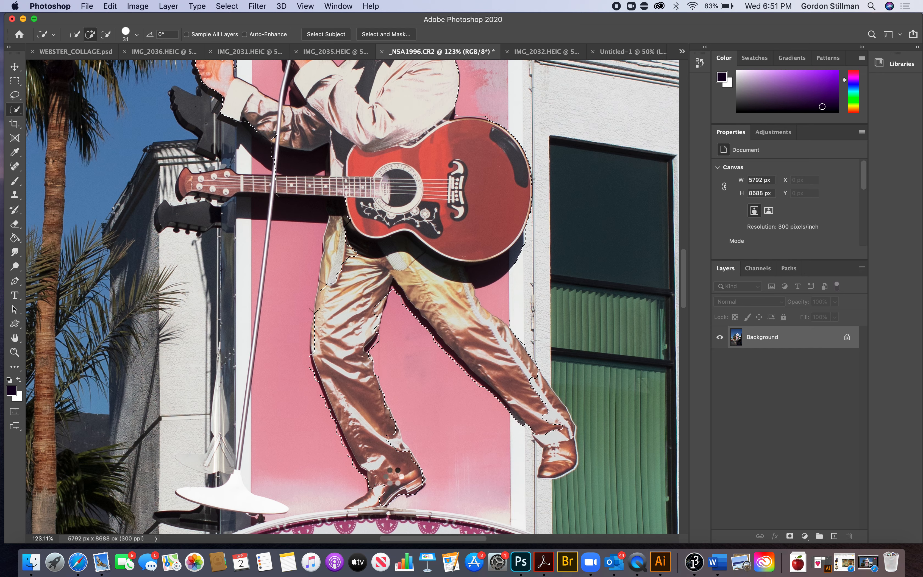
left_click_drag(375, 430, 392, 475)
left_click_drag(552, 426, 564, 455)
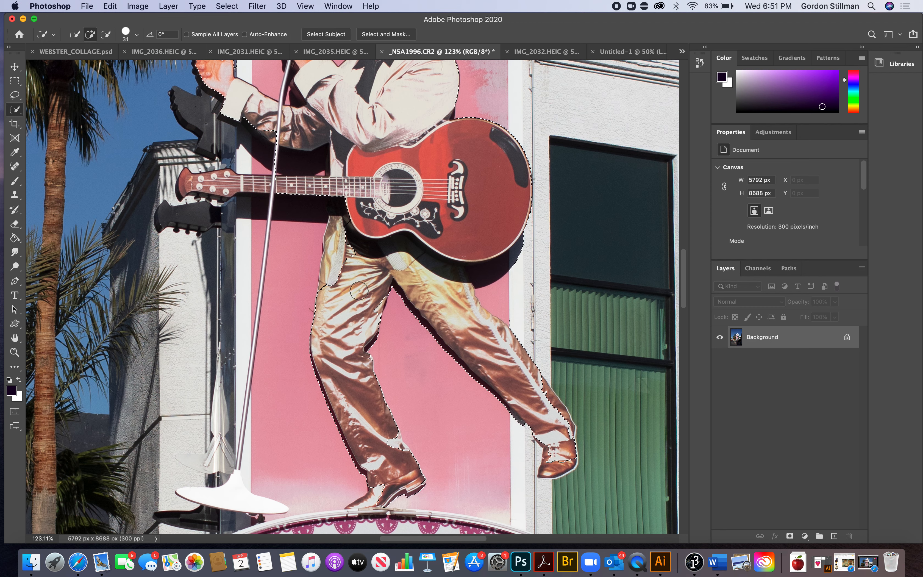
Reduce the Quick Selection brush to 14 px and add the trouser hip just below the guitar neck
left_click(137, 34)
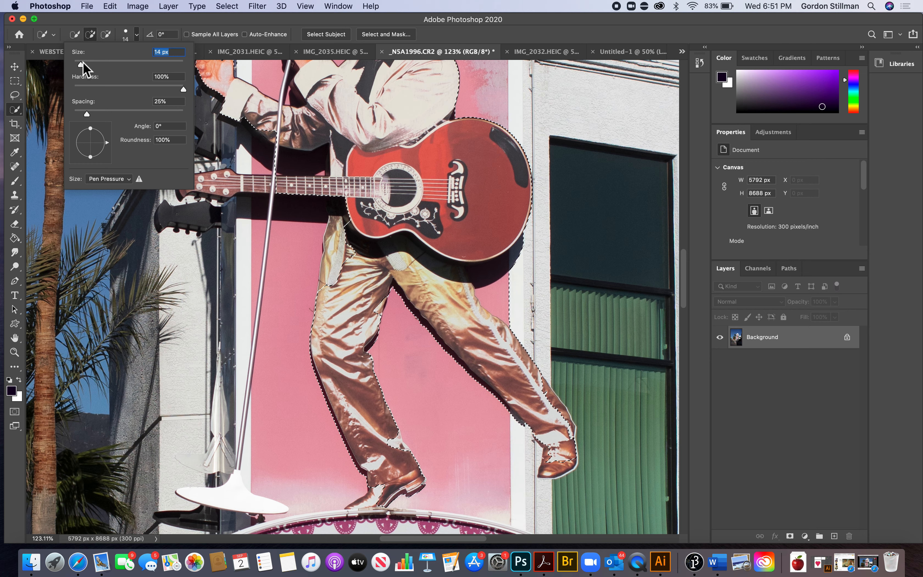
left_click_drag(339, 224, 336, 265)
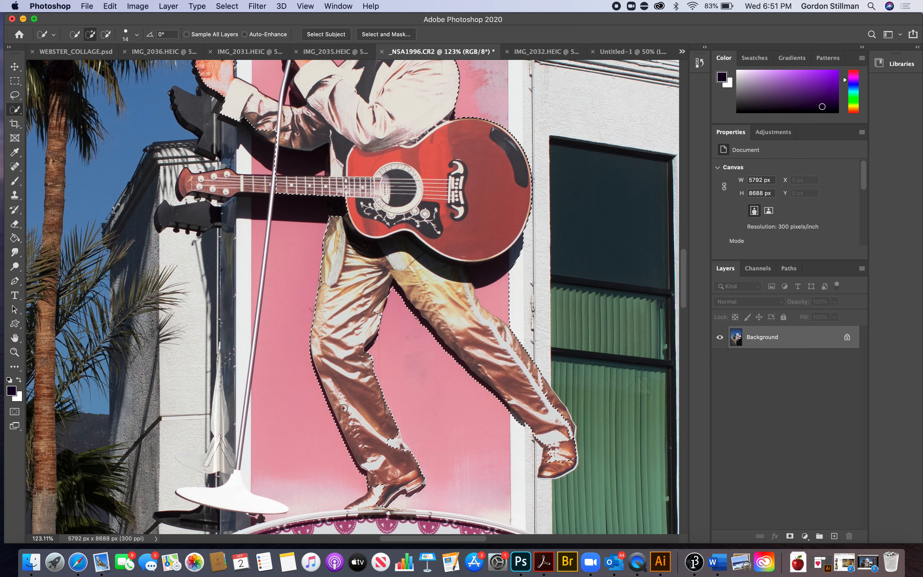
scroll(343, 408, "down", 5)
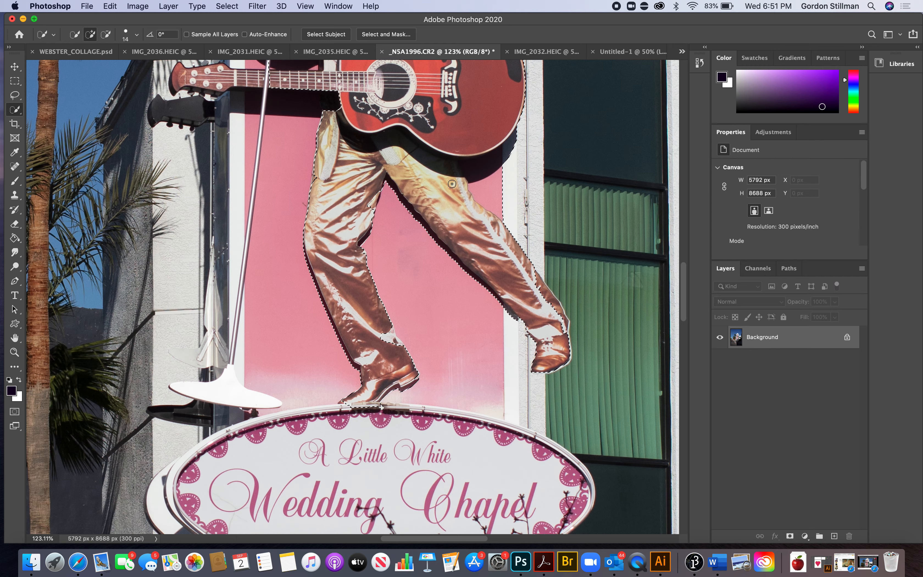
Add the guitar's neck and headstock and the fingers of the open hand to the selection
scroll(452, 184, "up", 5)
scroll(452, 184, "left", 4)
left_click_drag(404, 239, 311, 242)
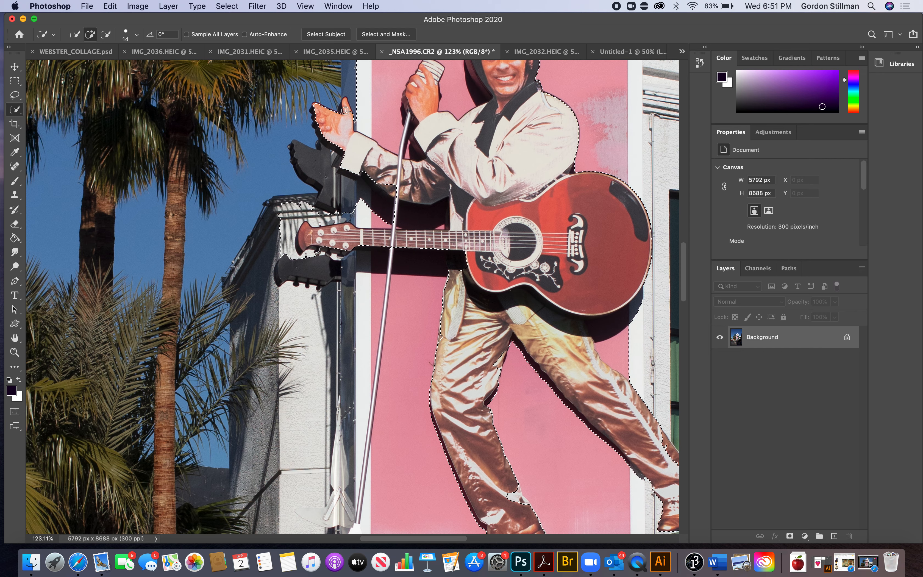
left_click_drag(345, 107, 347, 113)
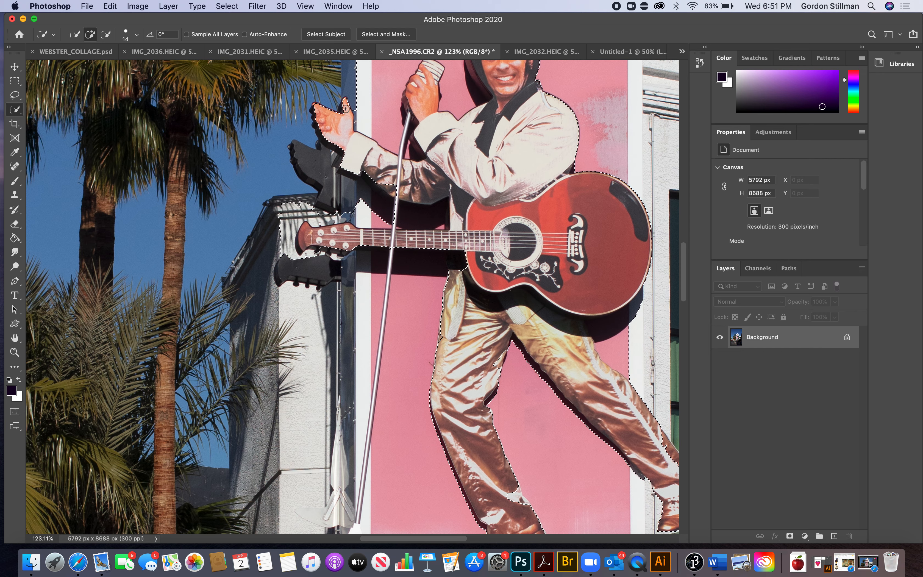
Inspect the selection outline around the figure's head, raised hands and the pink panel behind them
scroll(423, 223, "up", 5)
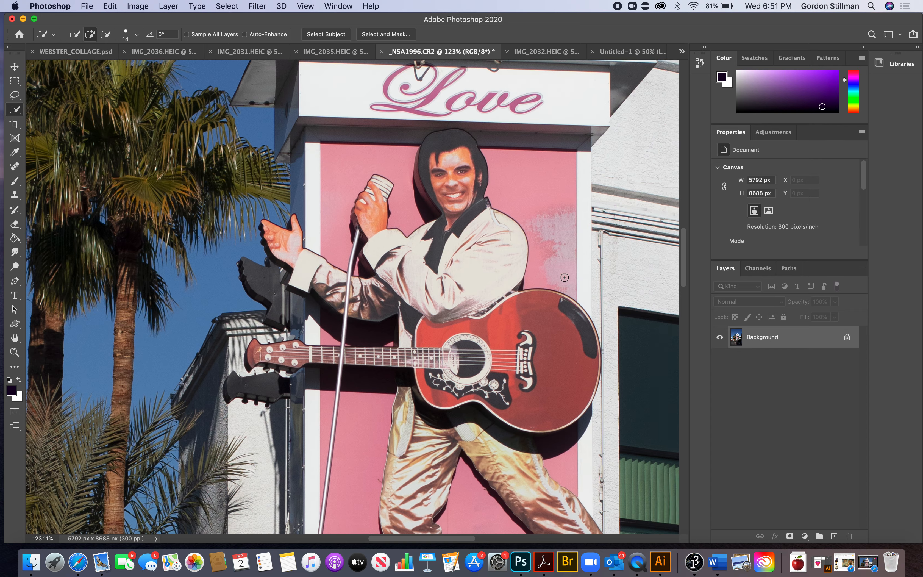
scroll(564, 277, "right", 5)
scroll(565, 277, "down", 2)
scroll(565, 278, "left", 5)
scroll(564, 277, "up", 4)
scroll(564, 278, "right", 3)
scroll(565, 277, "up", 1)
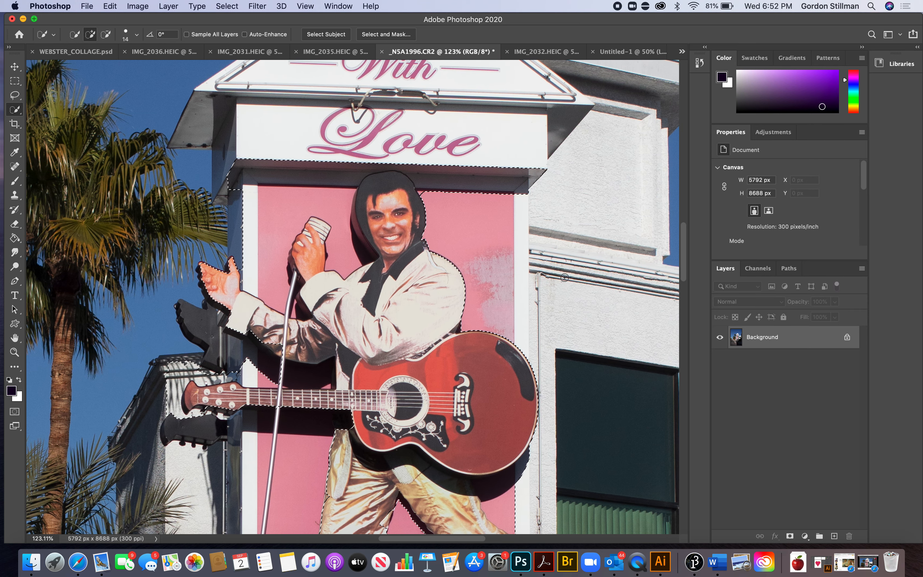
Subtract the pink panel around the figure's head, shoulder and raised microphone from the selection
left_click(107, 34)
left_click_drag(524, 178, 483, 214)
mouse_move(316, 168)
left_mouse_down()
mouse_move(267, 163)
mouse_move(237, 179)
mouse_move(238, 225)
mouse_move(270, 246)
left_mouse_up()
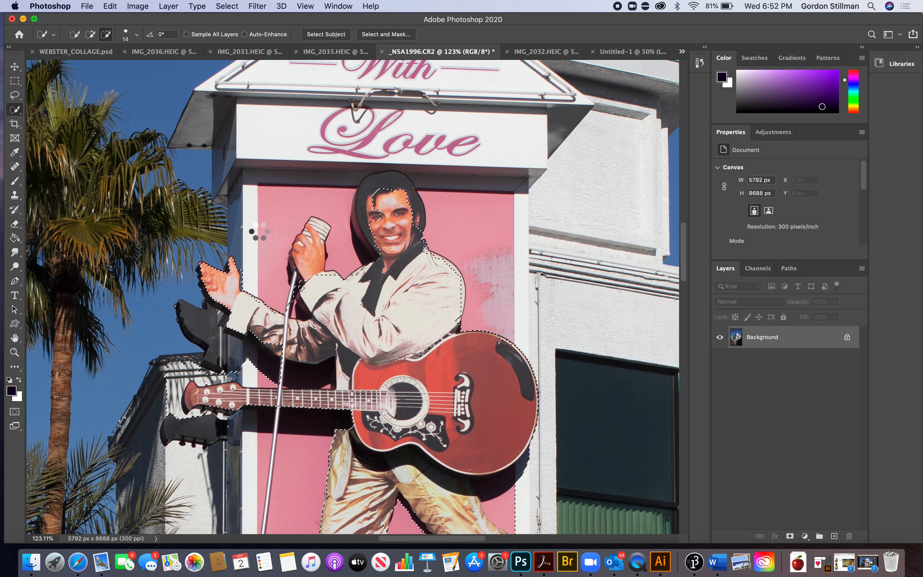
Add the figure's face, dark hair and microphone hand back to the selection and subtract the sign strip above the head
left_click(92, 36)
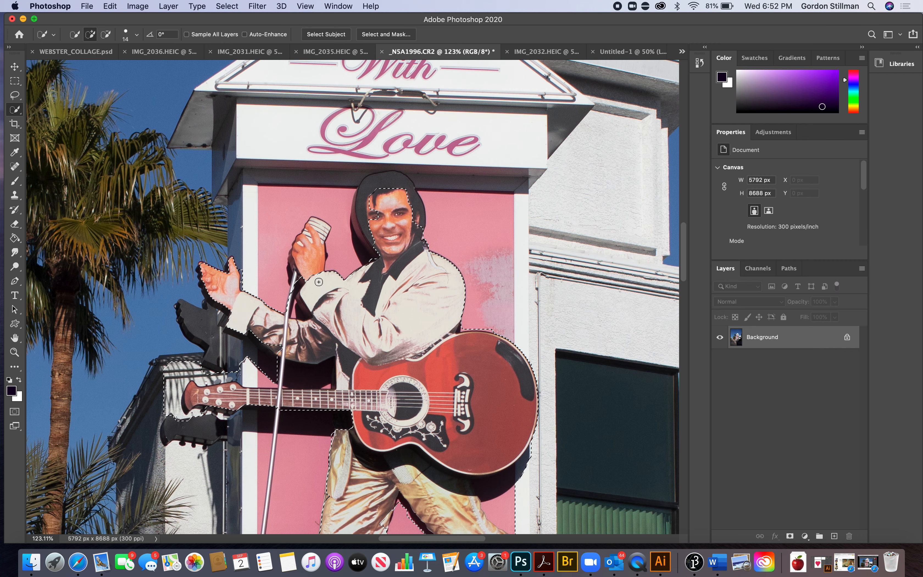
left_click_drag(318, 235, 317, 229)
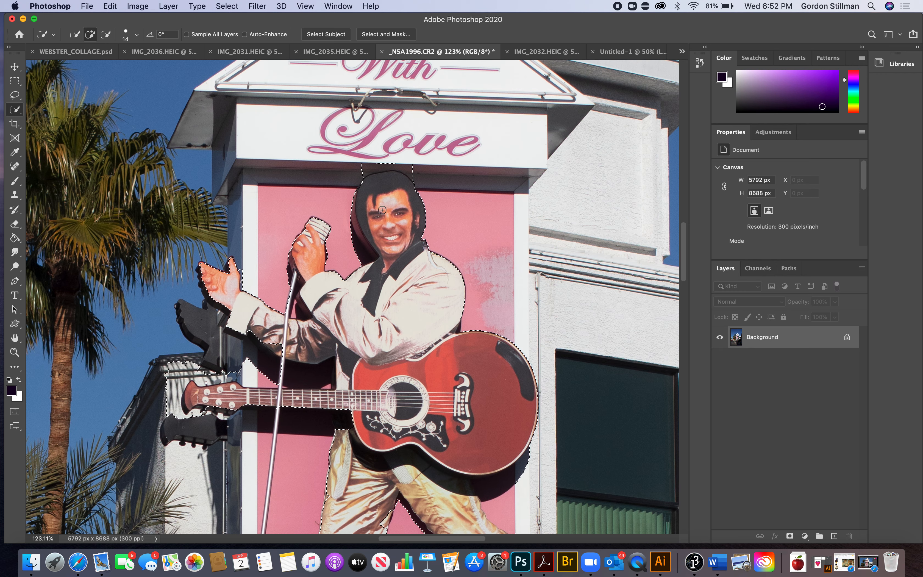
left_click(106, 34)
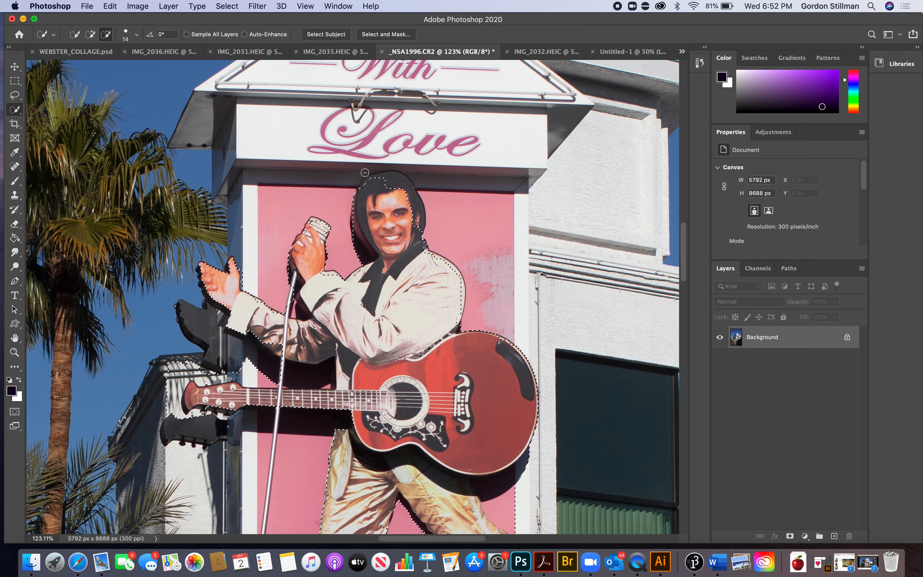
left_click(90, 34)
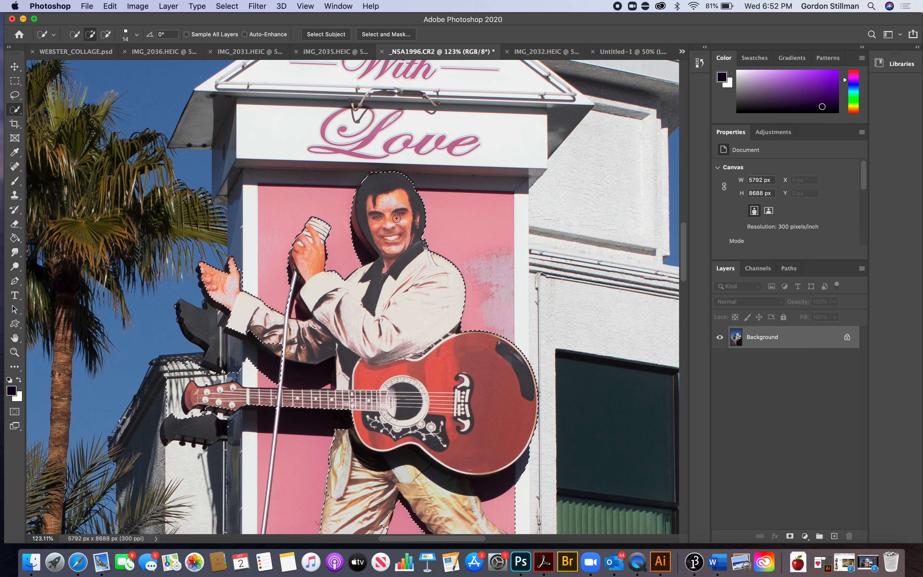
Subtract the pink panel below the guitar body and the wall area above the guitar neck from the selection
scroll(425, 307, "down", 5)
scroll(425, 306, "right", 2)
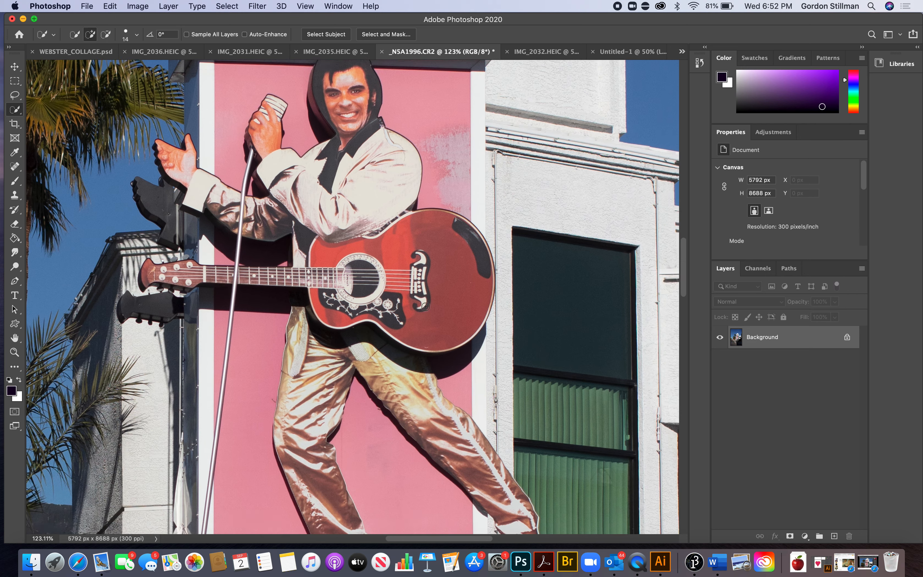
scroll(425, 307, "right", 3)
scroll(425, 306, "down", 1)
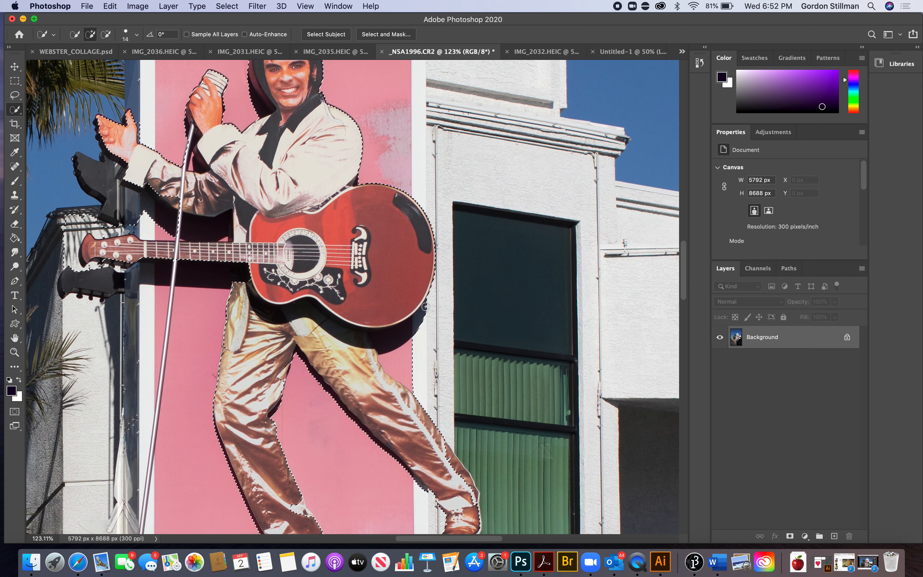
left_click(107, 36)
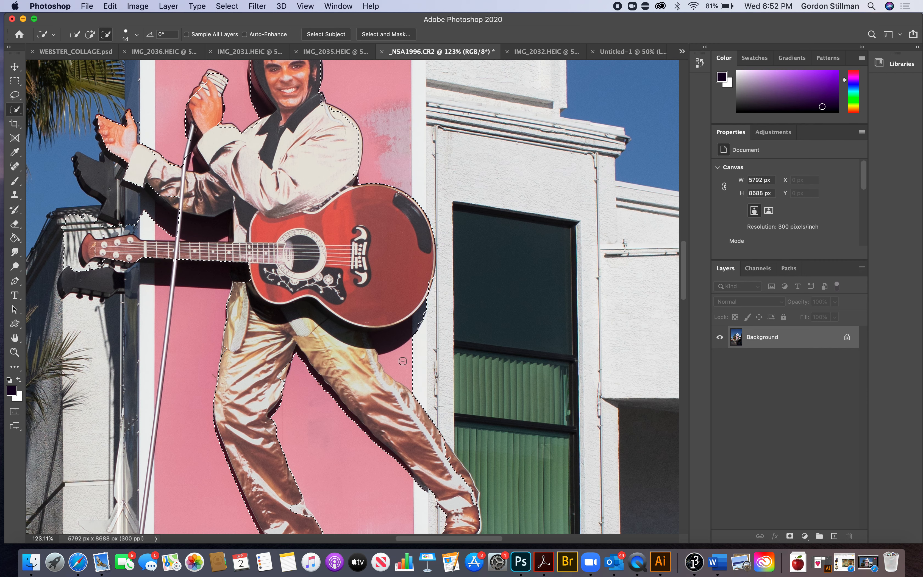
left_click_drag(403, 361, 395, 358)
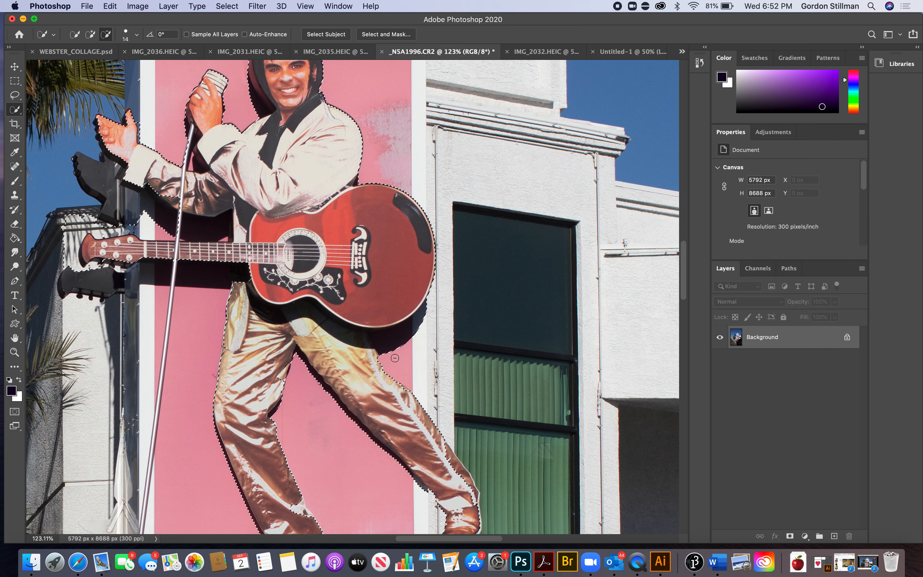
mouse_move(158, 233)
left_mouse_down()
mouse_move(115, 223)
mouse_move(69, 232)
mouse_move(77, 248)
mouse_move(145, 232)
mouse_move(169, 229)
mouse_move(167, 236)
left_mouse_up()
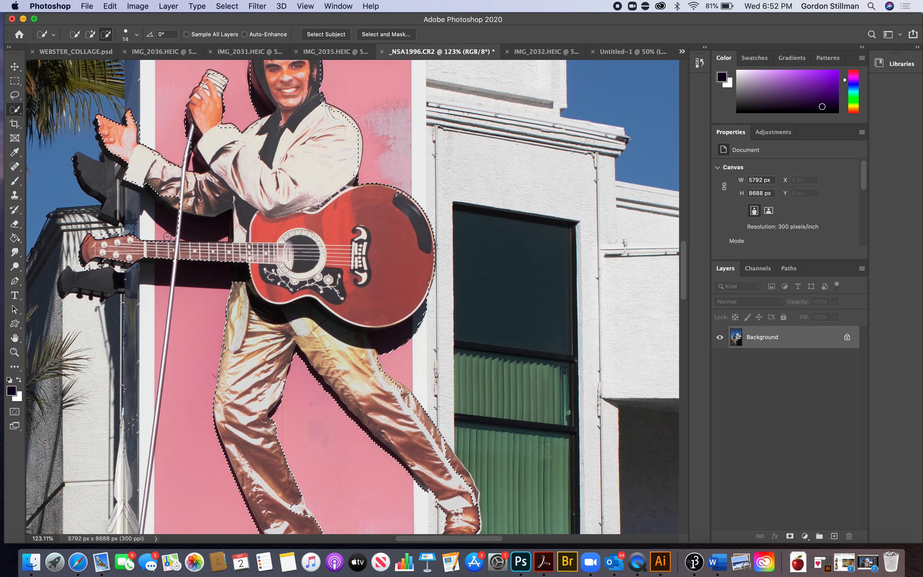
Add the missed trouser and cuff edges to the selection and subtract the pink panel between and beside the legs
scroll(237, 355, "down", 5)
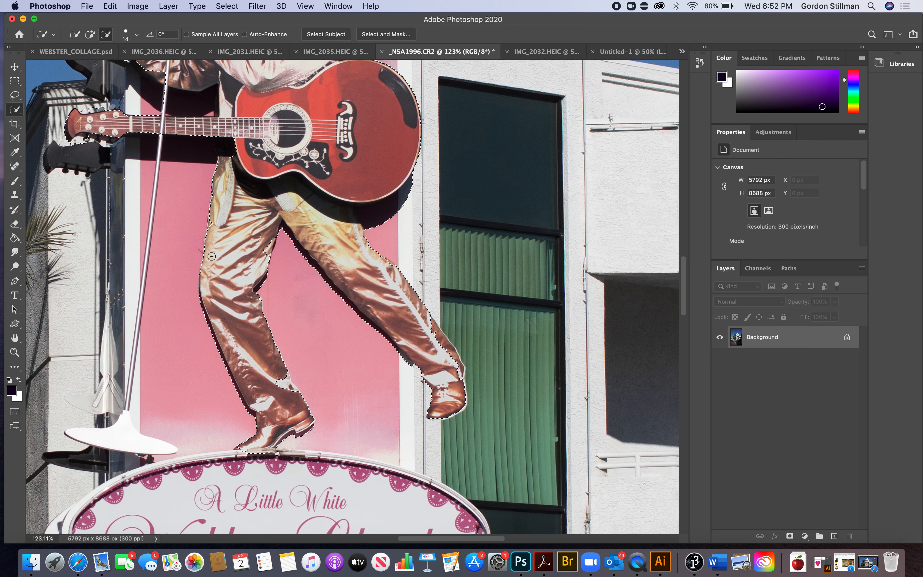
left_click(90, 34)
left_click_drag(251, 242, 270, 243)
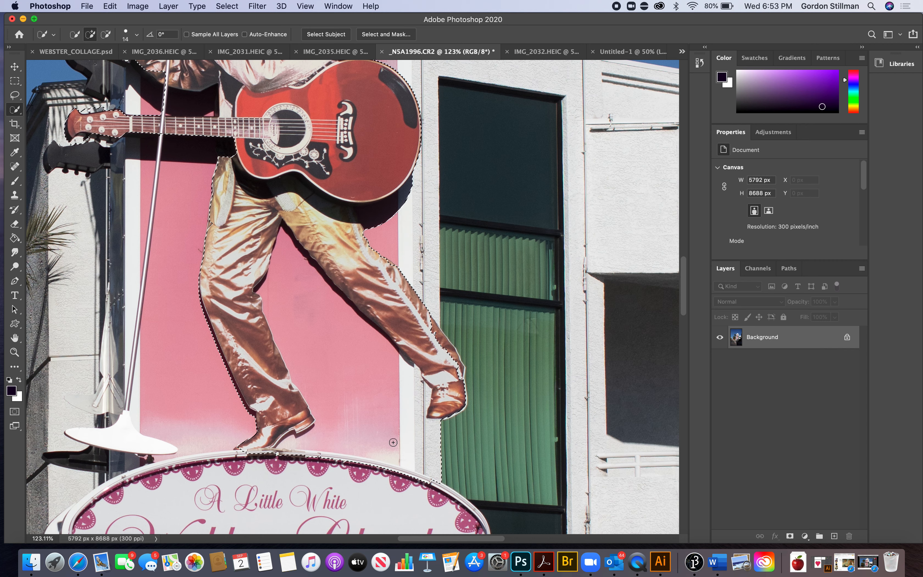
left_click(106, 35)
mouse_move(404, 458)
left_mouse_down()
mouse_move(345, 412)
mouse_move(323, 346)
left_mouse_up()
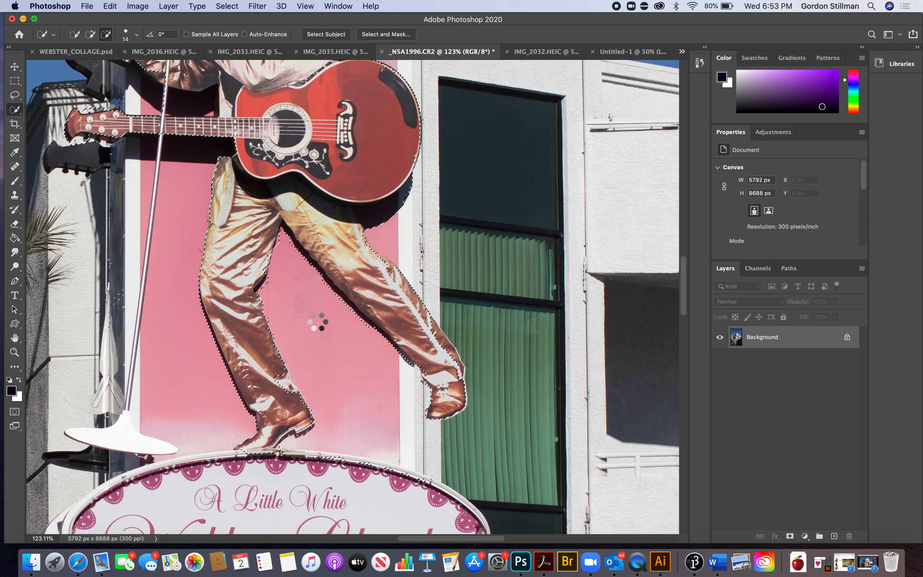
left_click(91, 35)
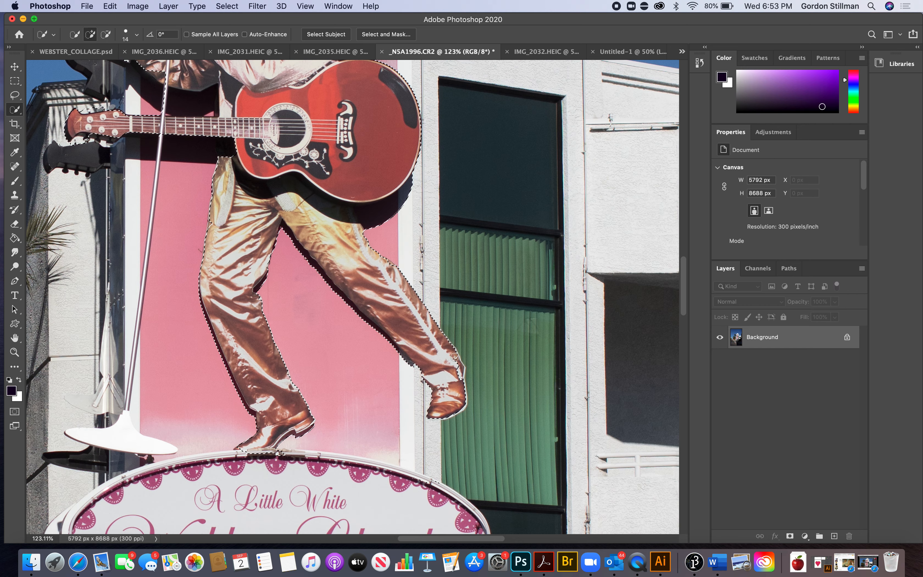
left_click_drag(458, 365, 460, 370)
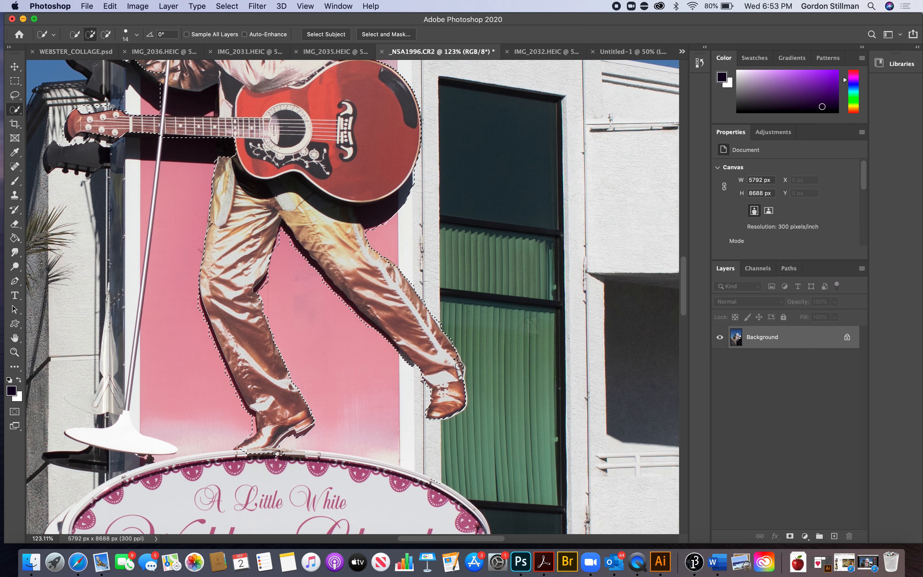
Check the figure's outline, open the selection in Select and Mask and preview it in Black & White view
scroll(279, 431, "up", 1)
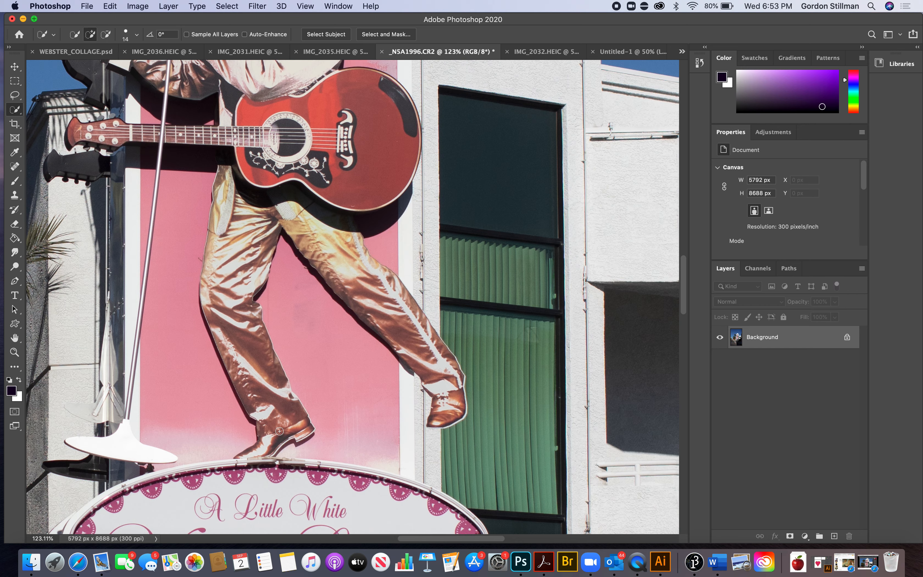
scroll(279, 431, "up", 10)
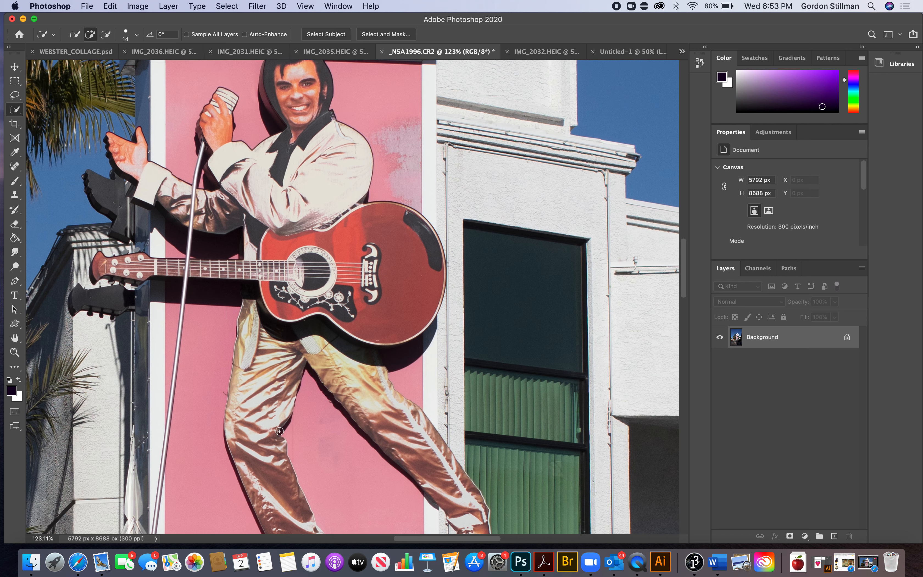
scroll(279, 431, "up", 4)
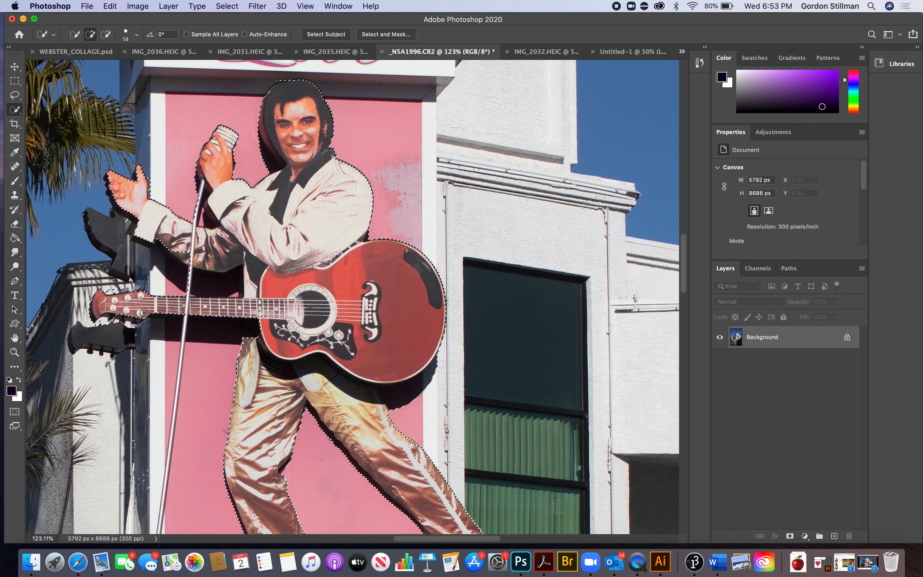
scroll(143, 313, "down", 10)
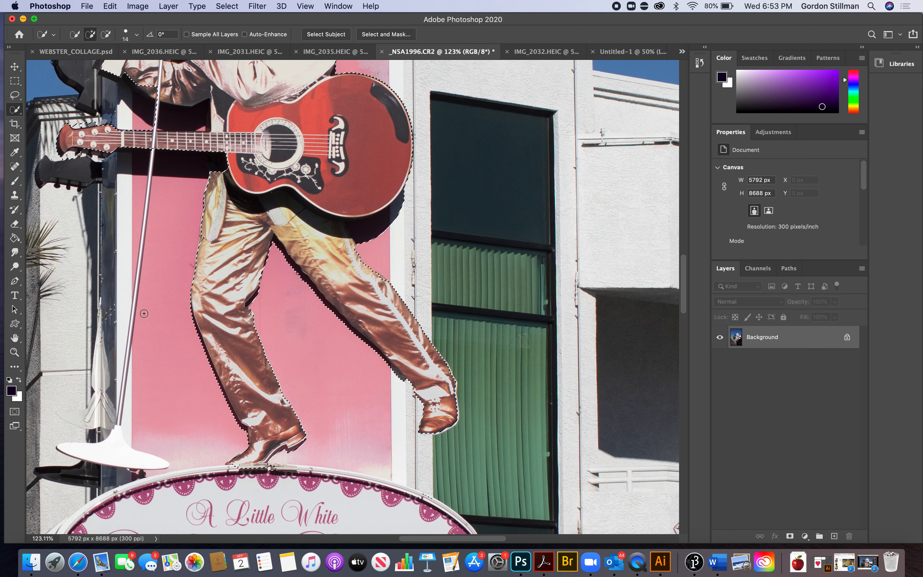
scroll(144, 313, "up", 9)
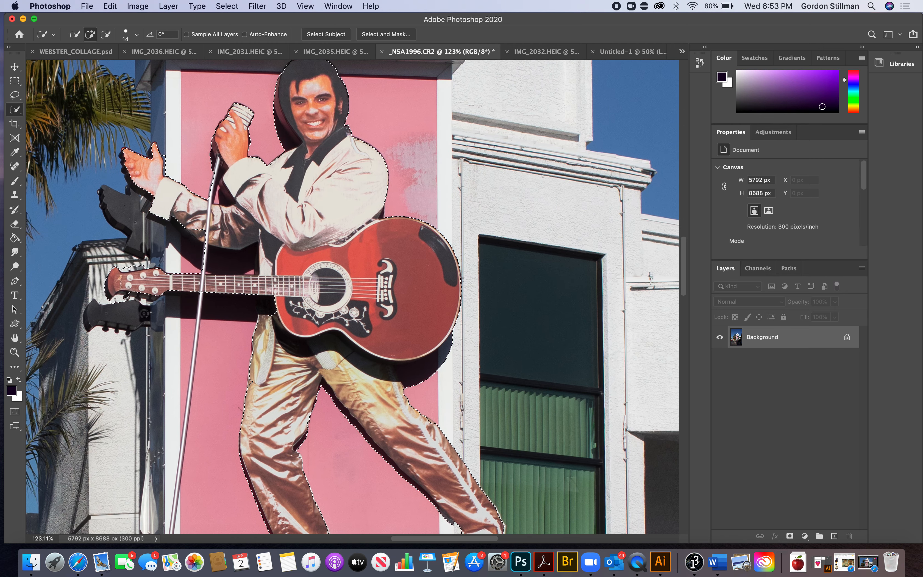
left_click(378, 34)
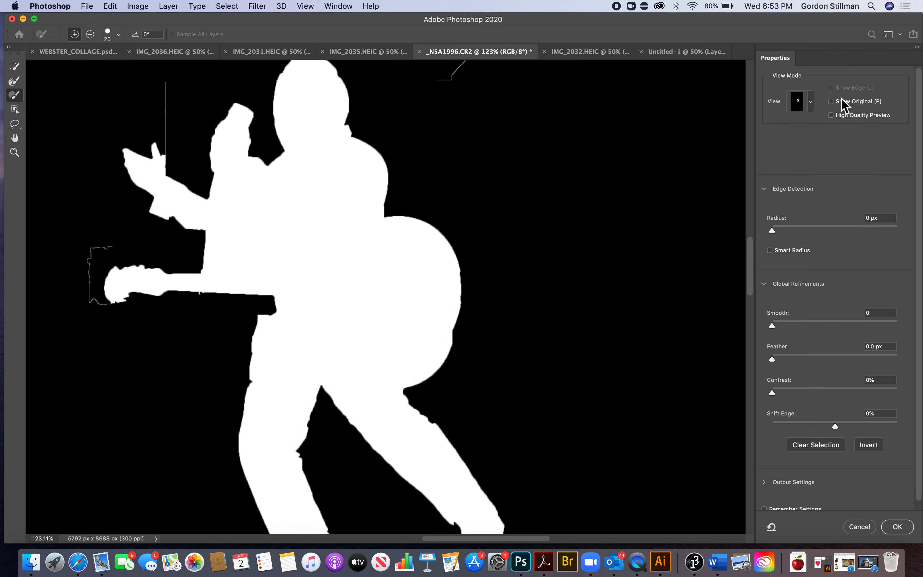
left_click(811, 101)
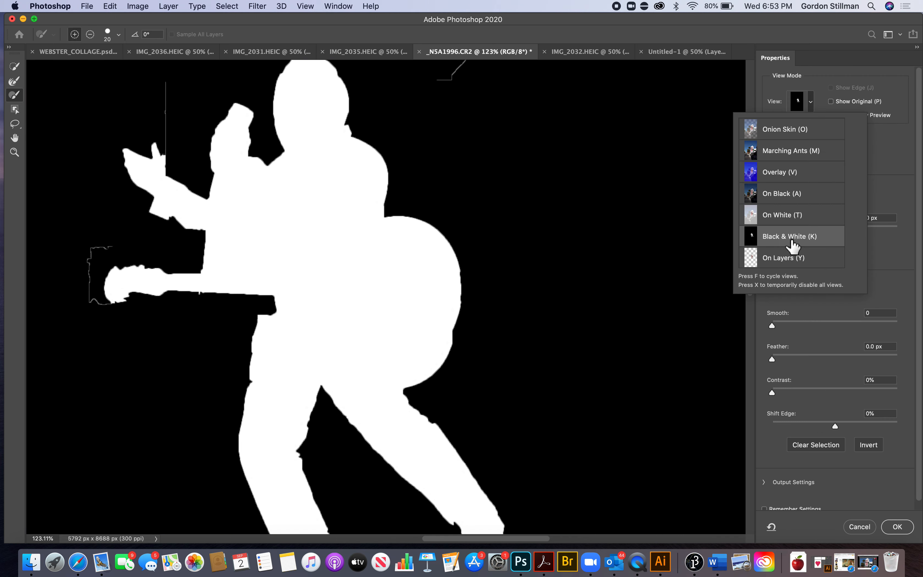
Erase the stray lines around the head, open hand, headstock and boots from the mask with a 20 px subtracting brush
scroll(606, 193, "up", 7)
scroll(606, 193, "left", 2)
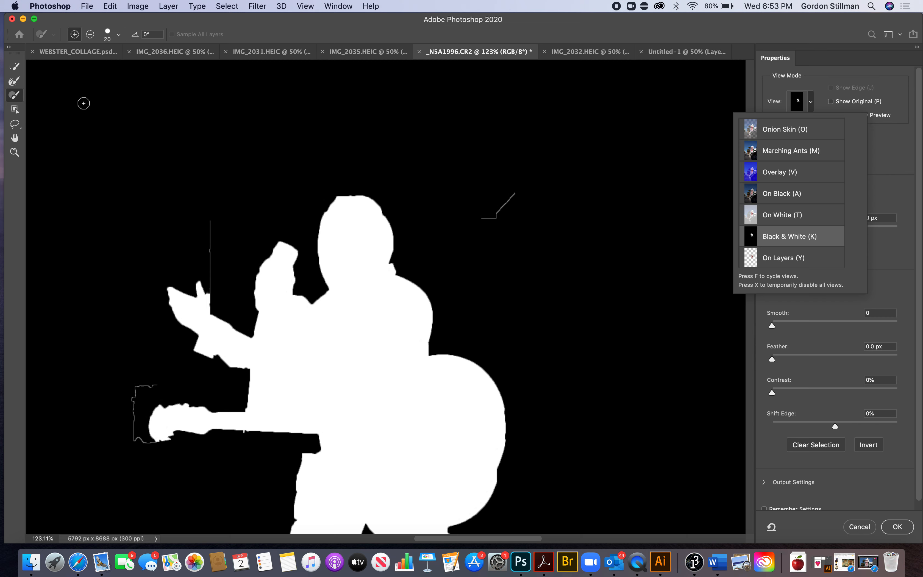
left_click(18, 95)
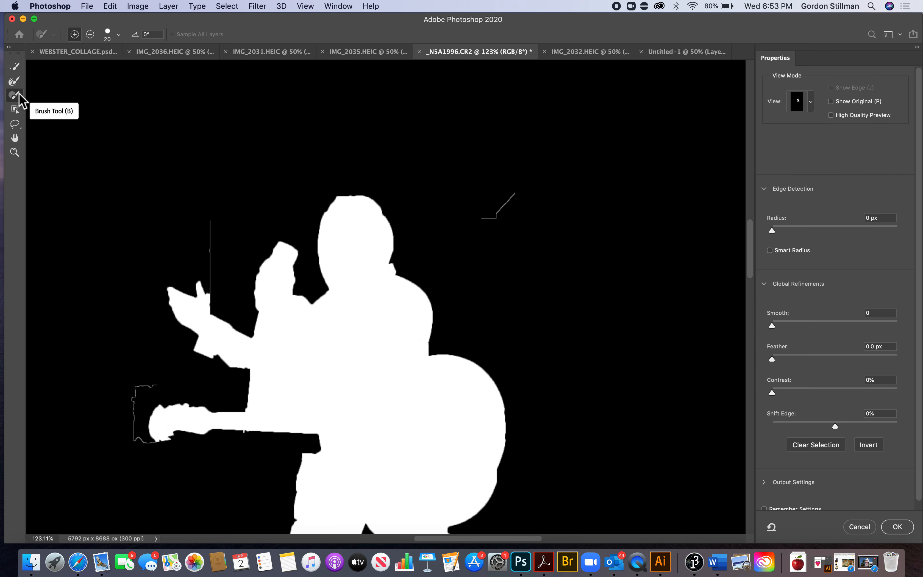
left_click(90, 35)
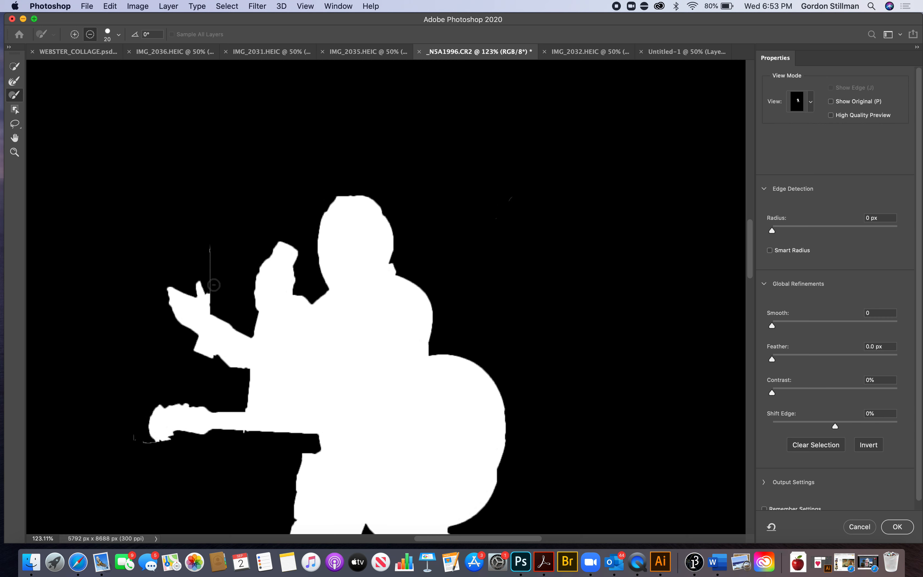
scroll(217, 232, "down", 10)
scroll(217, 232, "right", 3)
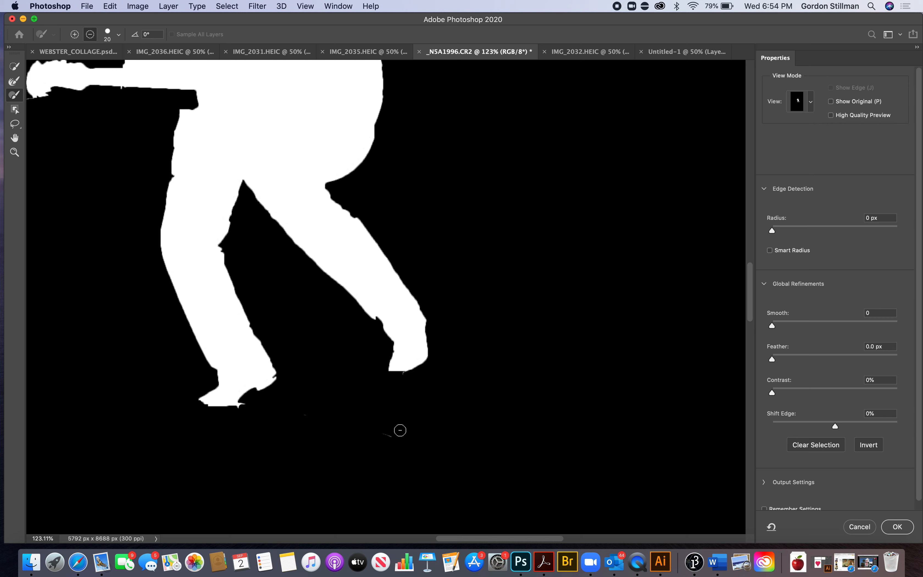
scroll(306, 278, "up", 10)
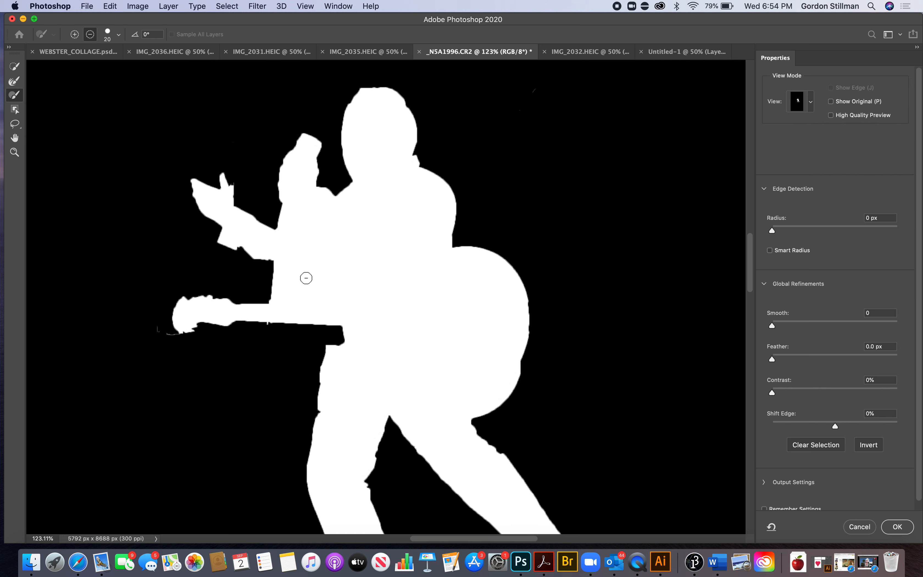
scroll(306, 278, "down", 7)
scroll(306, 278, "up", 2)
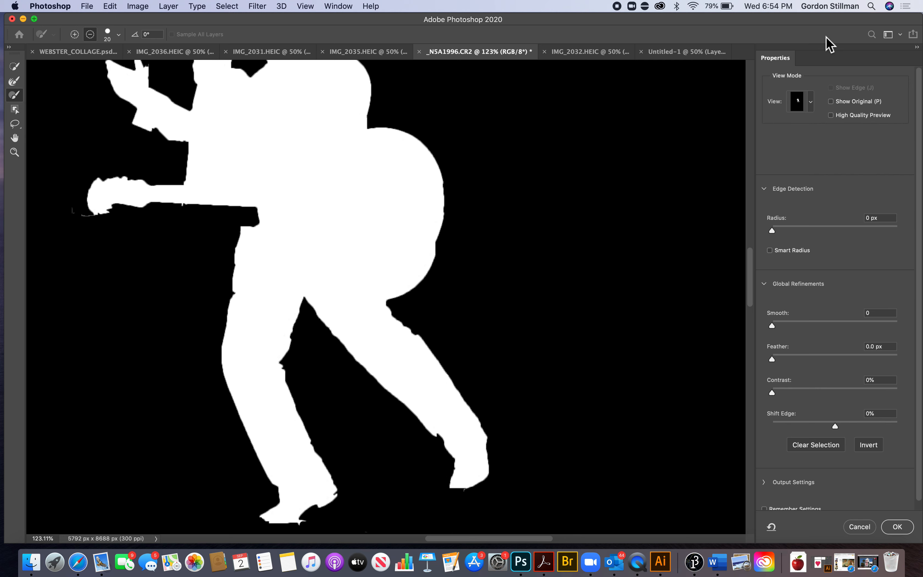
Switch the mask preview to Overlay and brush away the wall remnants above and below the guitar's headstock
left_click(809, 101)
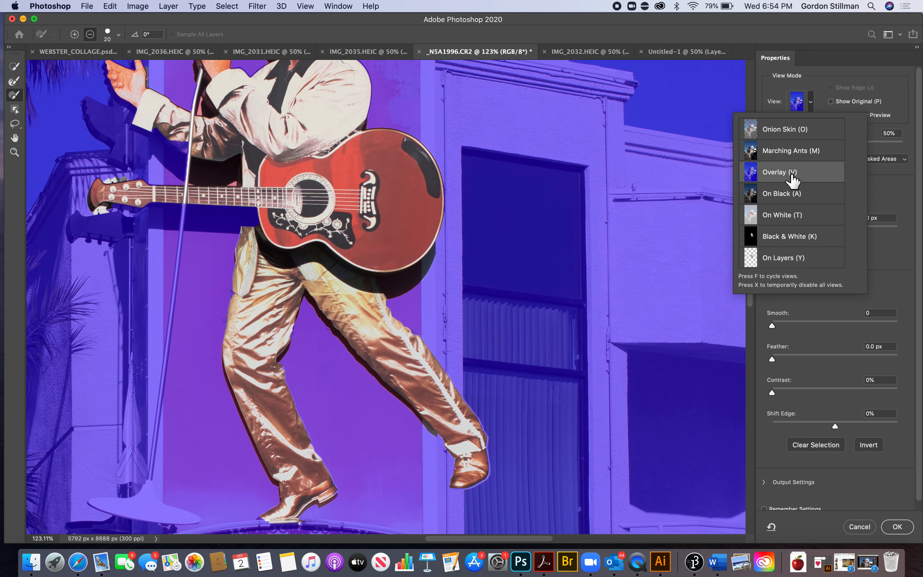
scroll(253, 286, "left", 5)
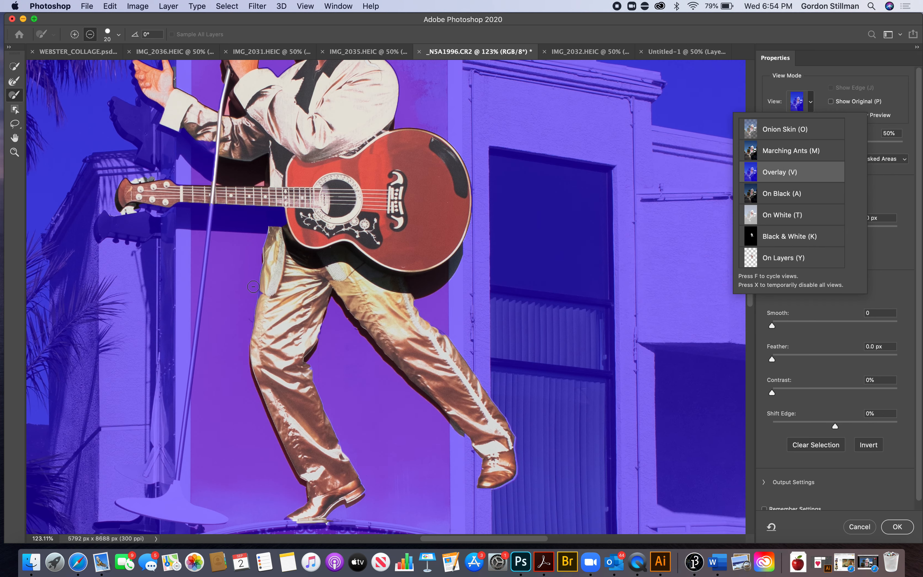
left_click(15, 152)
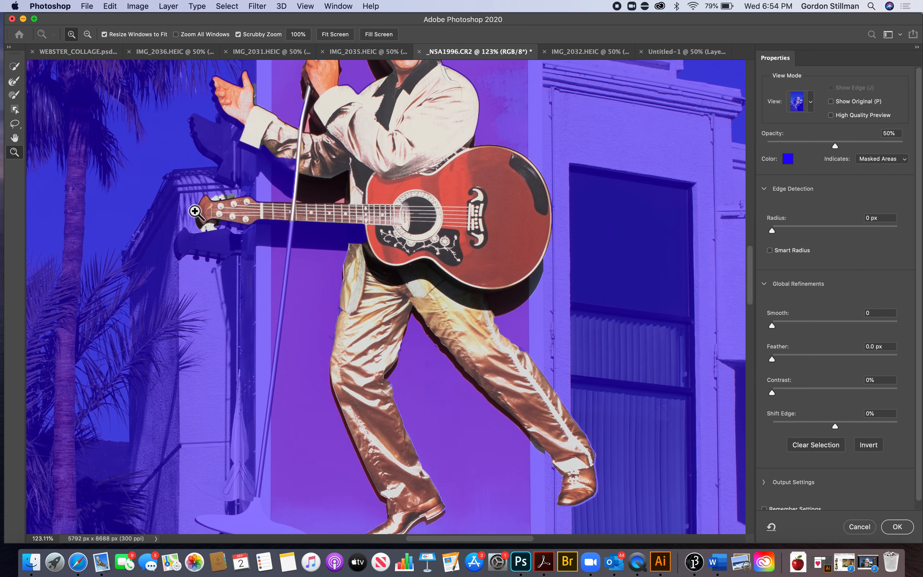
left_click_drag(219, 214, 270, 214)
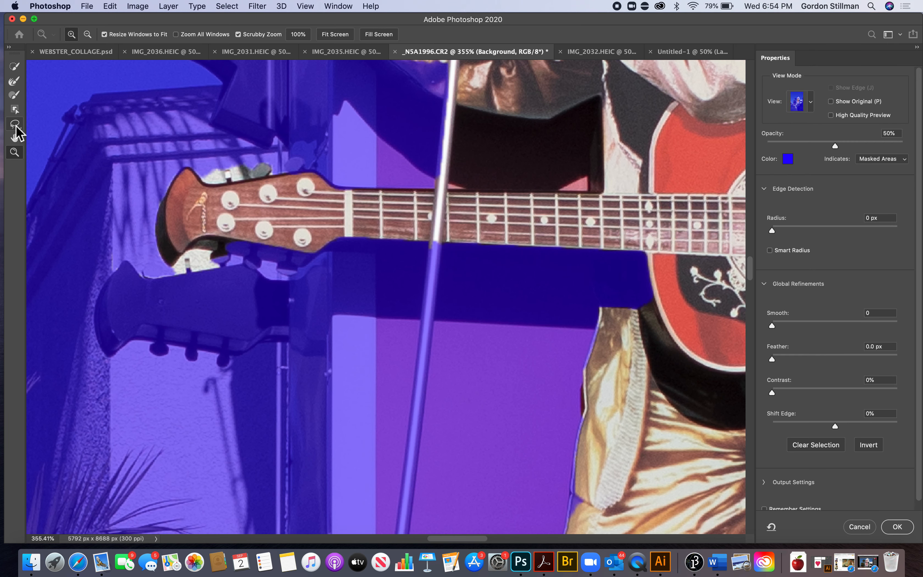
left_click(15, 98)
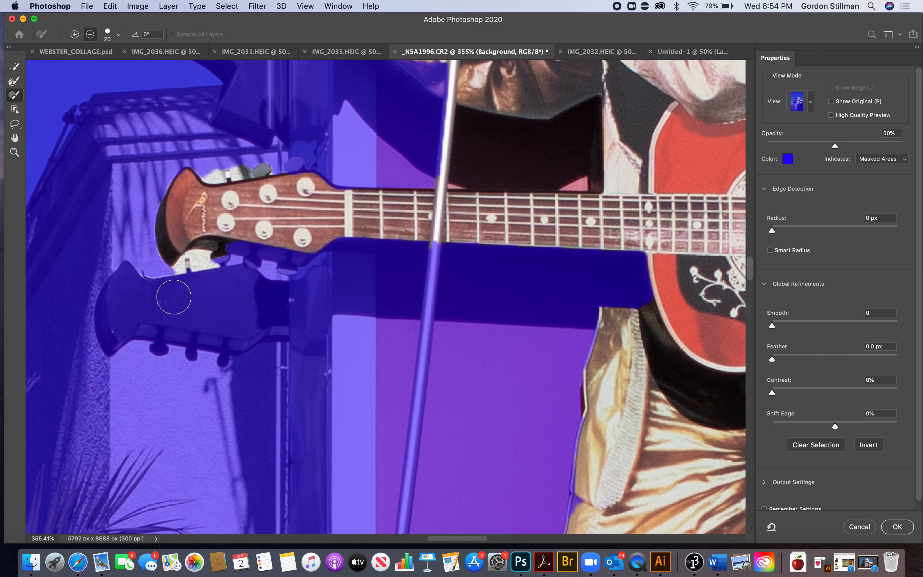
mouse_move(185, 275)
left_mouse_down()
mouse_move(207, 258)
mouse_move(223, 263)
mouse_move(188, 261)
mouse_move(175, 277)
mouse_move(206, 259)
mouse_move(200, 272)
left_mouse_up()
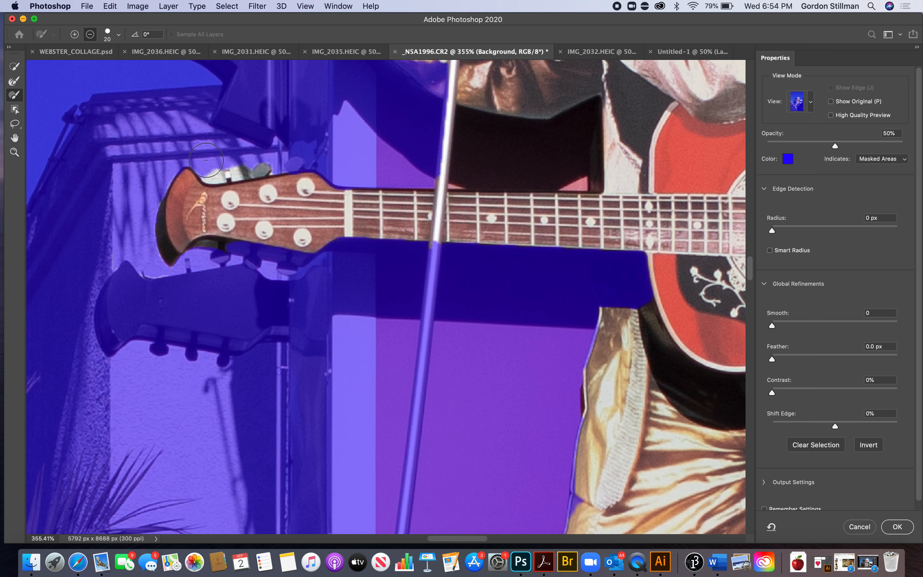
left_click_drag(206, 170, 289, 154)
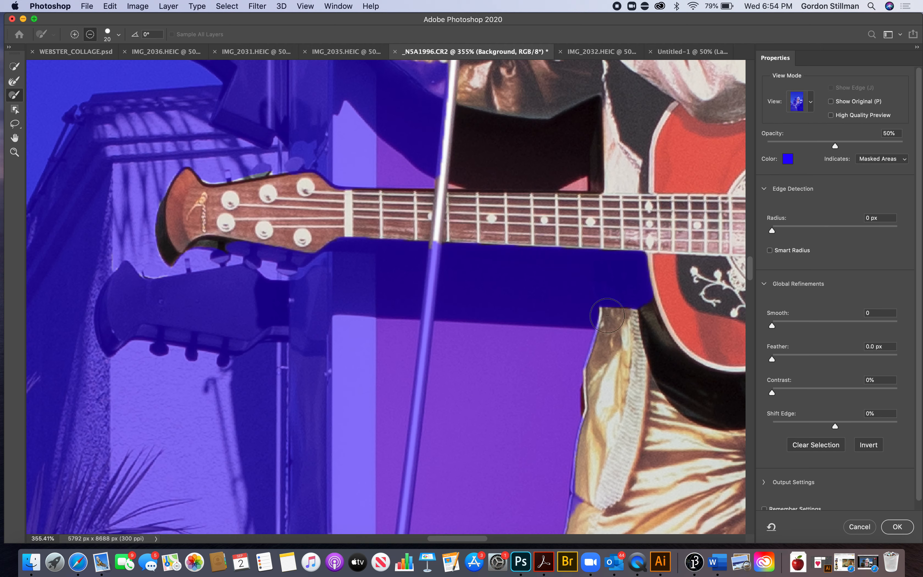
Brush the piece of sign rim beneath the front boot's sole out of the figure's mask
scroll(607, 315, "right", 10)
scroll(607, 315, "down", 3)
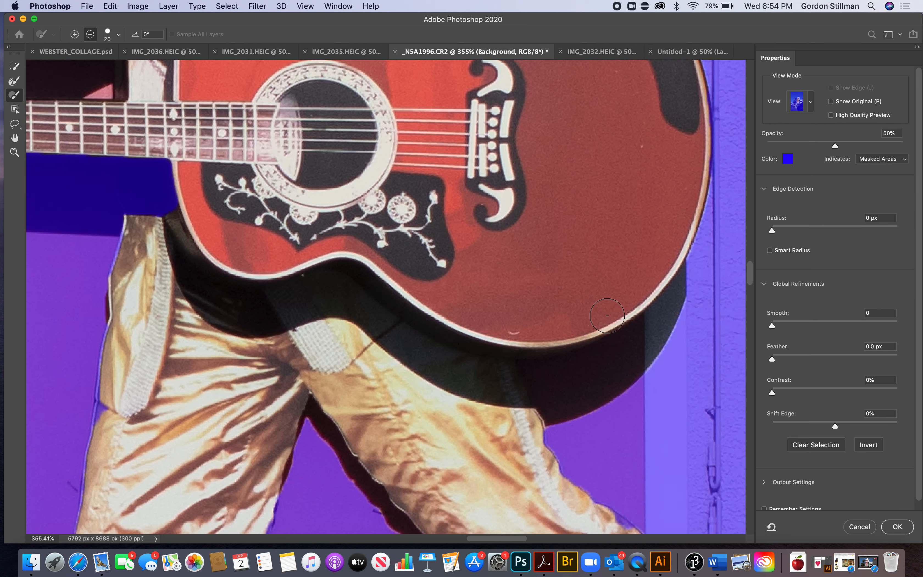
scroll(607, 315, "up", 15)
scroll(607, 315, "down", 20)
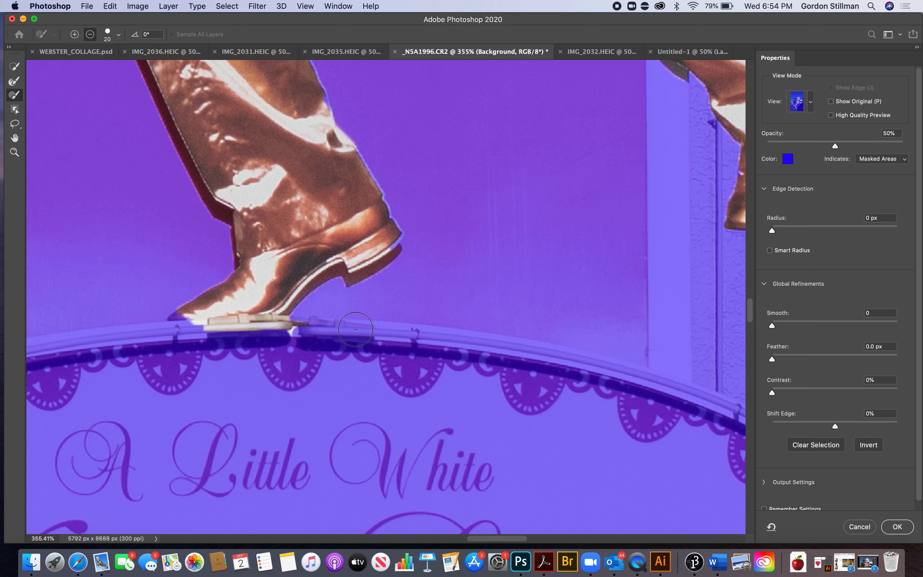
left_click_drag(206, 331, 316, 328)
Paint the missing strip between the guitar neck and the trouser hip back into the mask with the adding Brush tool
scroll(352, 328, "right", 5)
scroll(353, 328, "right", 5)
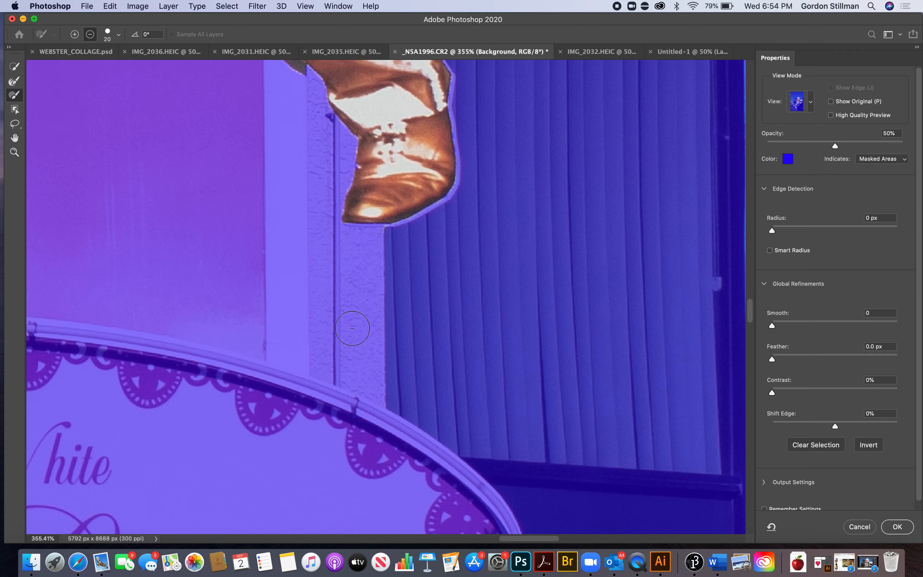
scroll(353, 328, "up", 5)
scroll(353, 328, "up", 10)
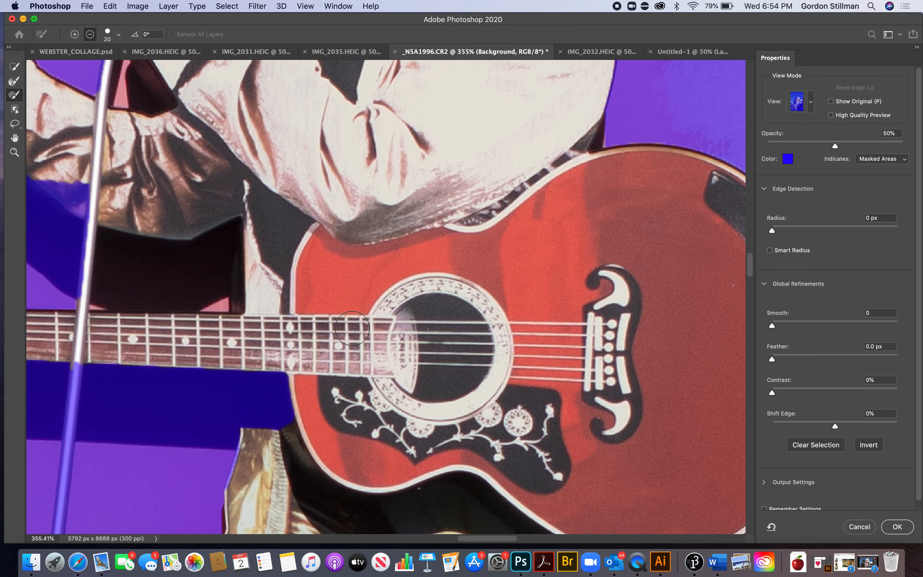
left_click(14, 152)
mouse_move(395, 362)
left_mouse_down()
mouse_move(343, 361)
mouse_move(354, 366)
left_mouse_up()
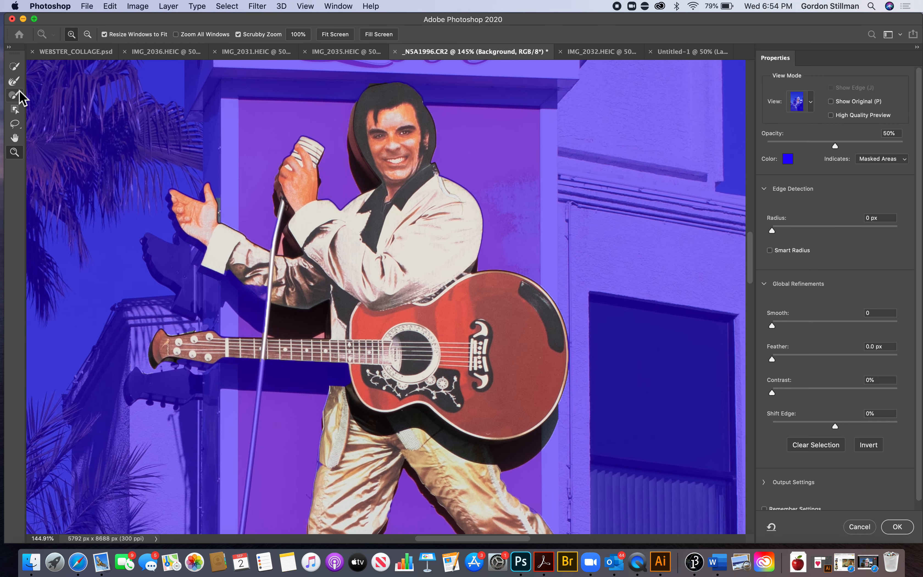
left_click(15, 95)
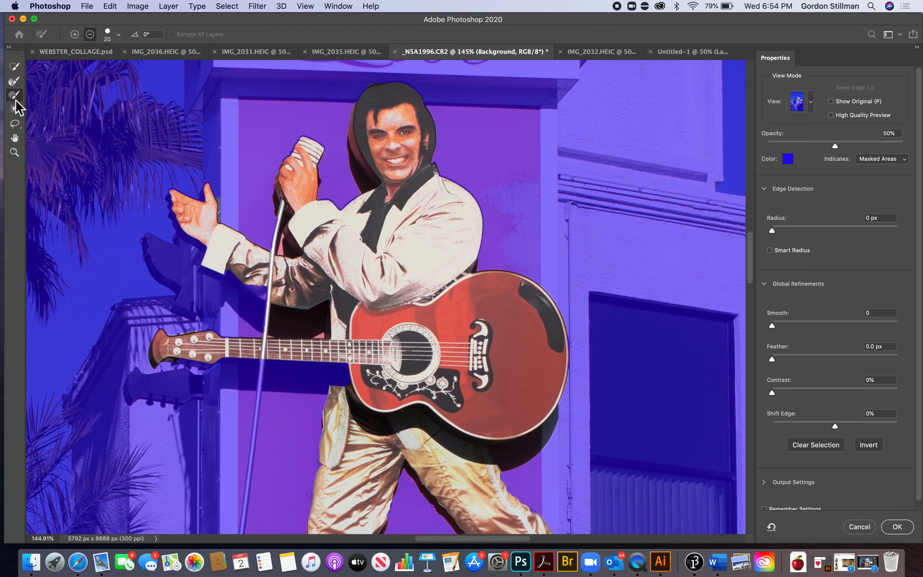
left_click(76, 36)
mouse_move(329, 398)
left_mouse_down()
mouse_move(338, 392)
mouse_move(340, 366)
mouse_move(348, 402)
left_mouse_up()
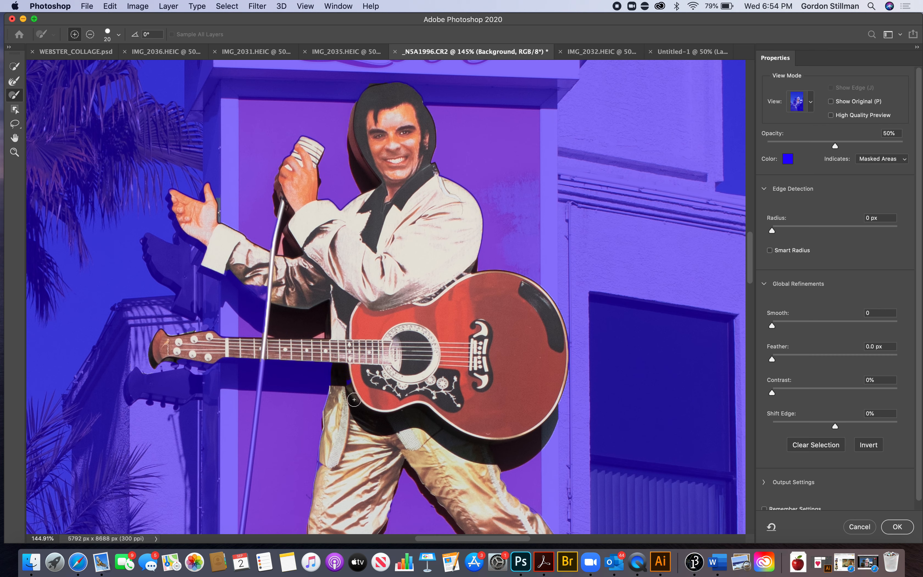
Check the legs and upper body, feather the mask slightly and accept the refined selection
scroll(469, 428, "down", 5)
scroll(468, 428, "down", 1)
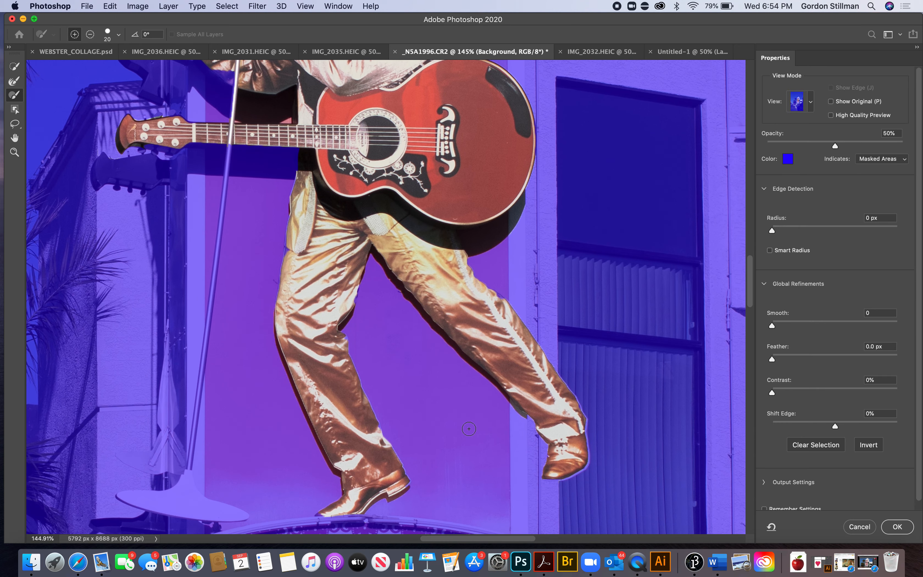
scroll(469, 429, "up", 7)
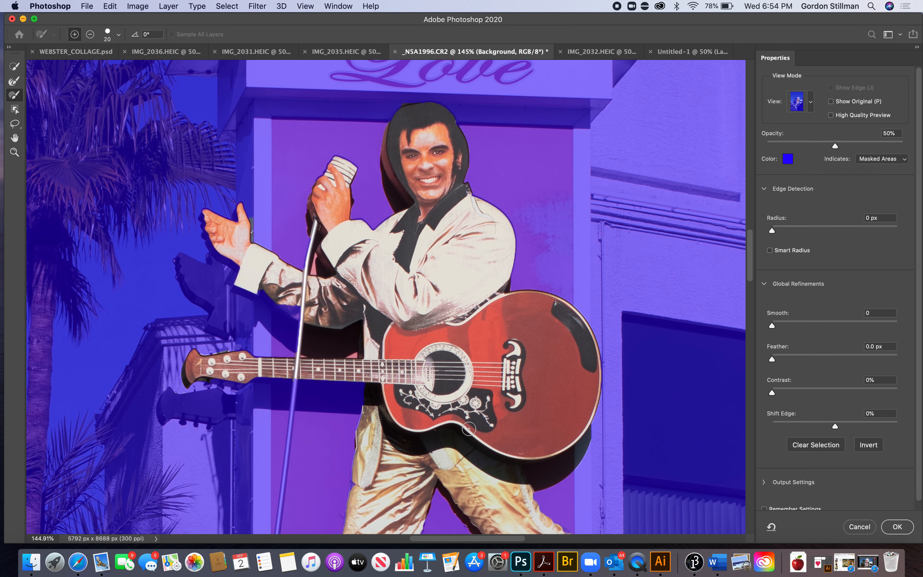
left_click_drag(776, 360, 781, 361)
left_click(897, 527)
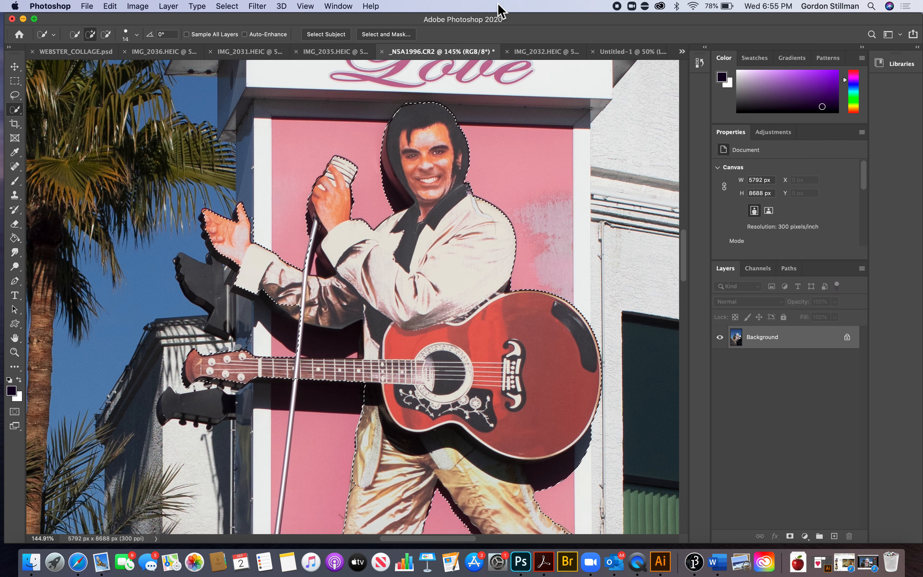
Bring the cut-out figure into the Untitled-1 collage, hide the dog on Layer 2 and stand the figure inside the oyster shell
left_click_drag(643, 68, 441, 231)
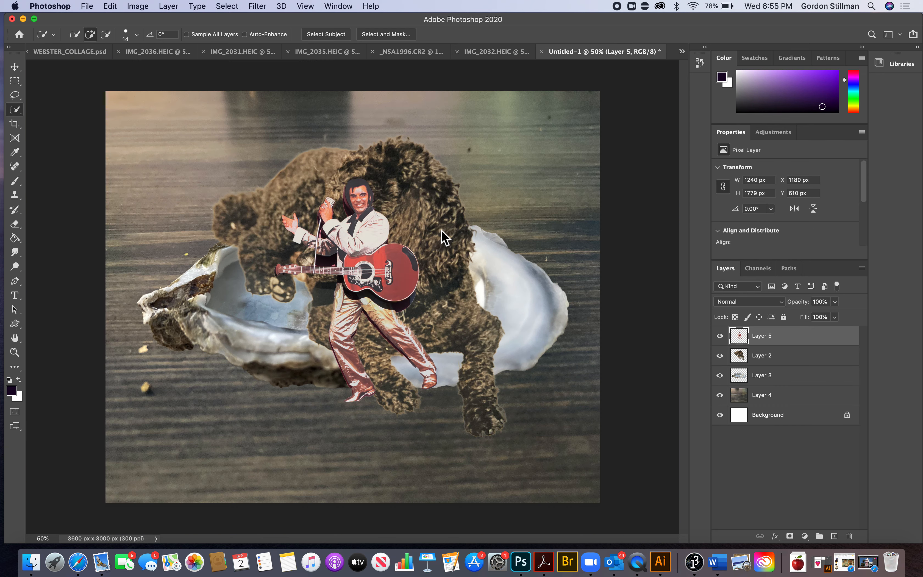
left_click(719, 355)
left_click(15, 67)
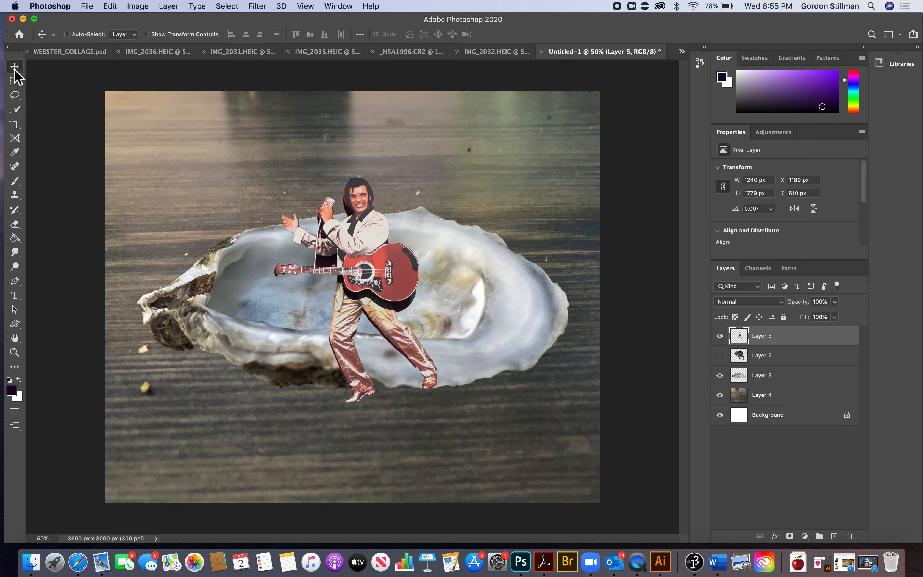
left_click_drag(365, 286, 353, 231)
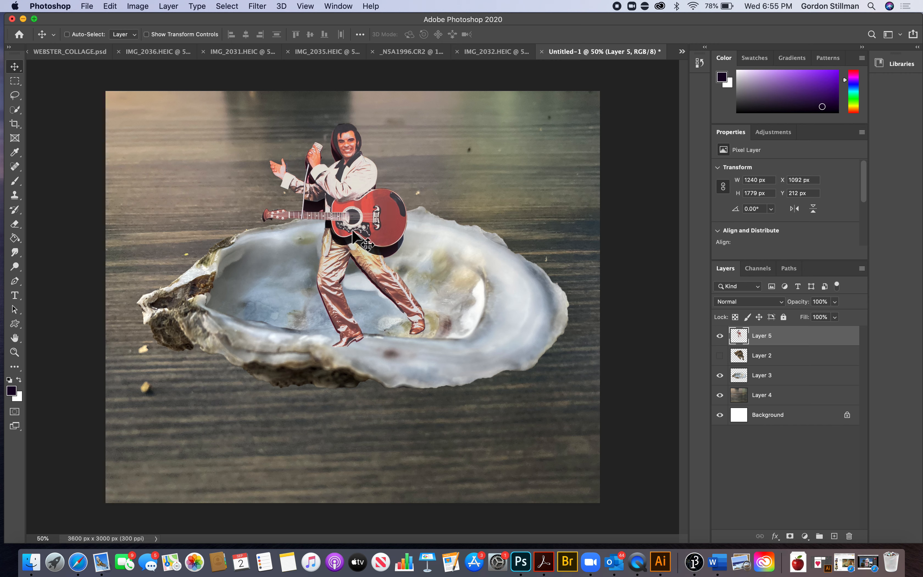